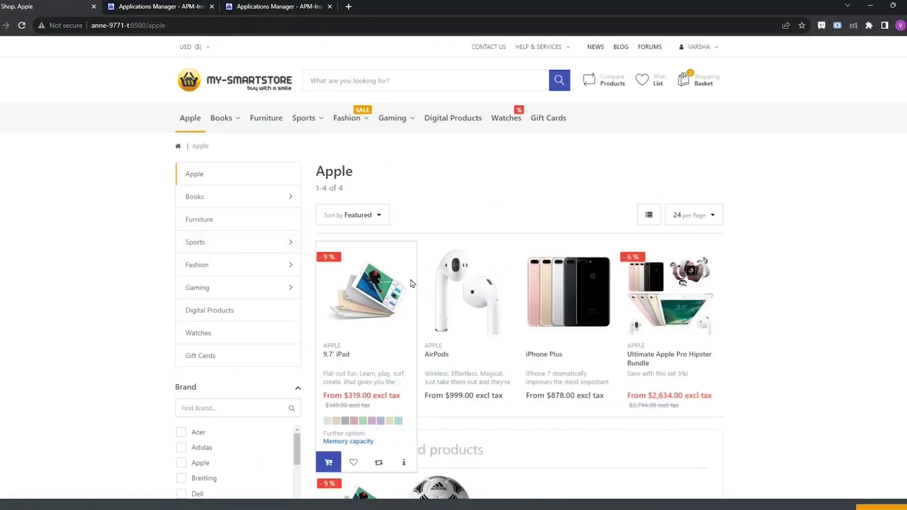
Open the 9,7' iPad product page from the Apple category and choose the rose-red color variant
{"action": "scroll", "coordinate": [411, 284], "scroll_direction": "down", "scroll_amount": 1}
{"action": "scroll", "coordinate": [411, 283], "scroll_direction": "down", "scroll_amount": 1}
{"action": "left_click", "coordinate": [396, 218]}
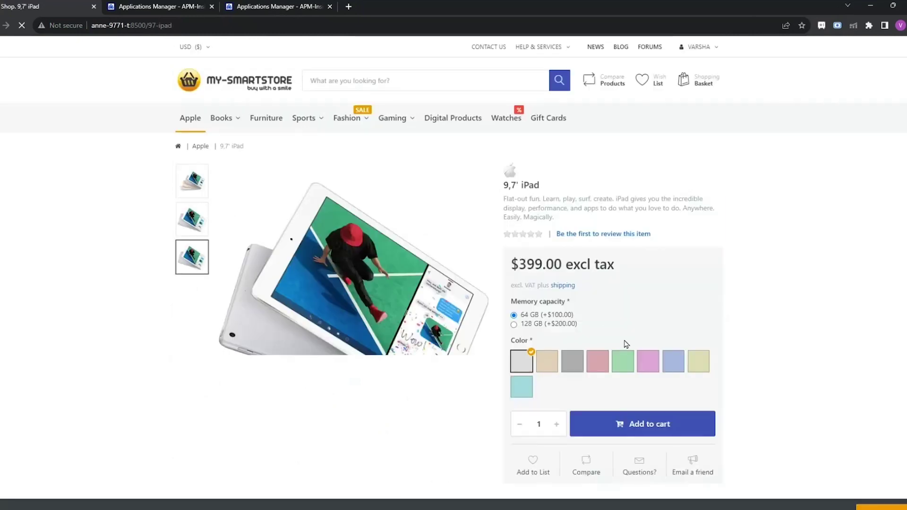
{"action": "left_click", "coordinate": [597, 360]}
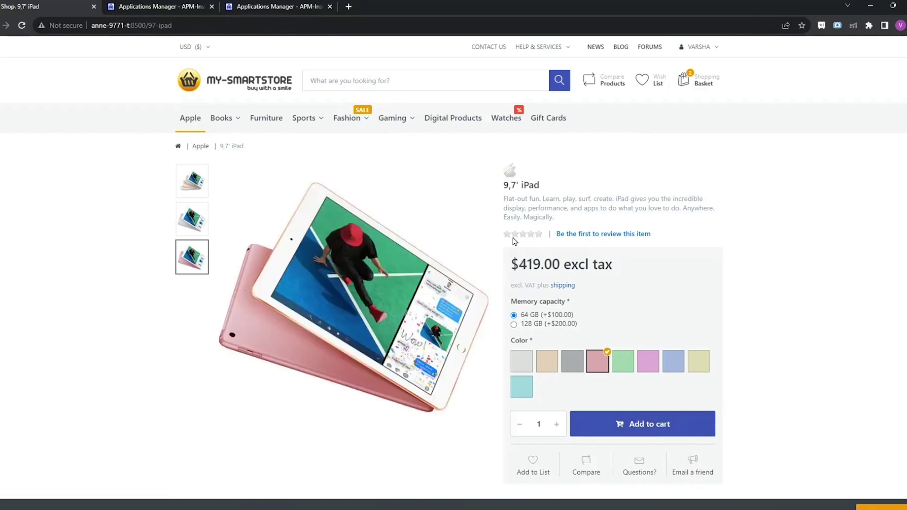
Switch to Applications Manager, open the SmartStoreNET application and examine its overview of response times, exceptions, slow traces and error transactions
{"action": "left_click", "coordinate": [187, 3]}
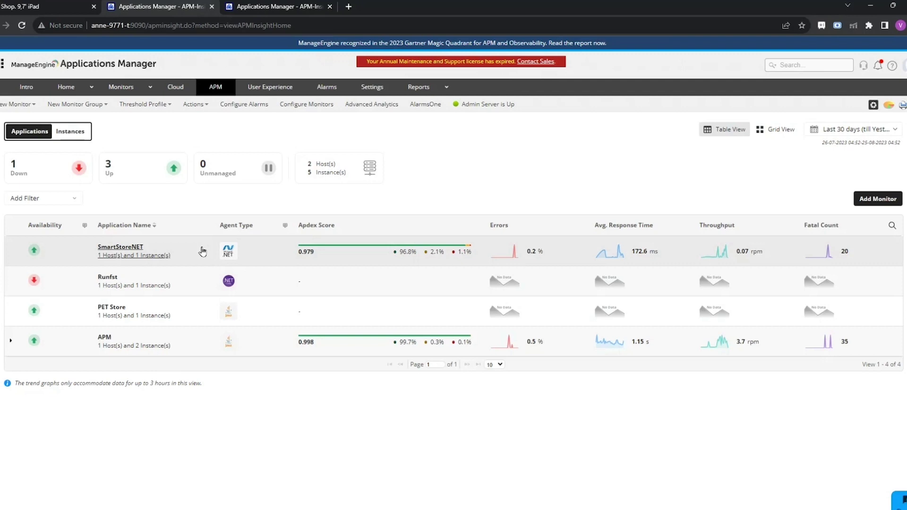
{"action": "left_click", "coordinate": [132, 255]}
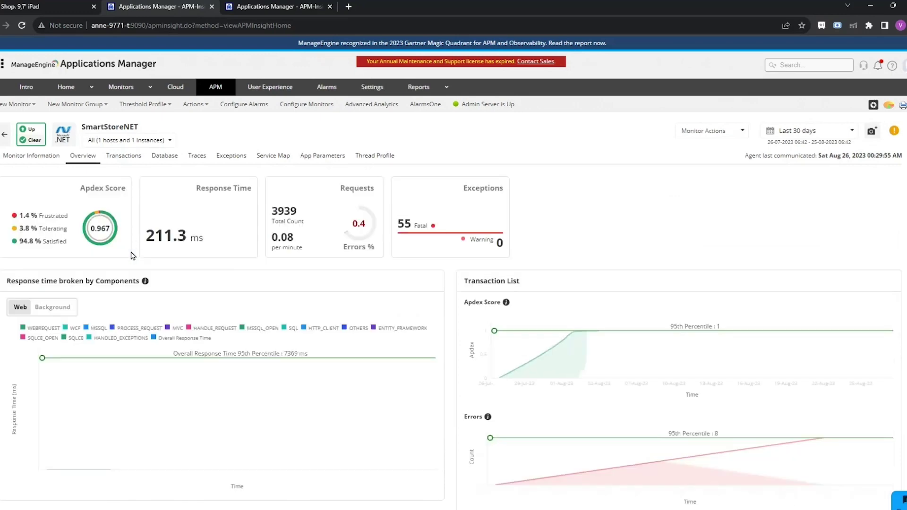
{"action": "scroll", "coordinate": [133, 255], "scroll_direction": "down", "scroll_amount": 1}
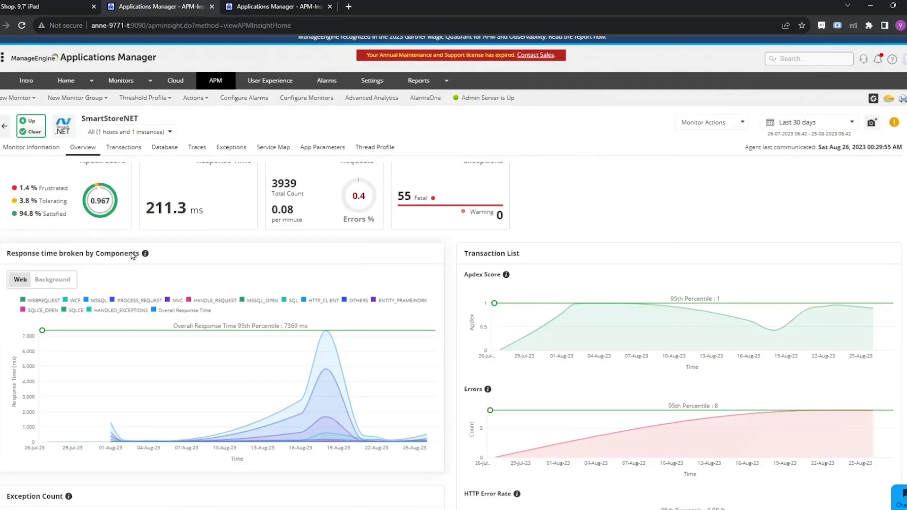
{"action": "scroll", "coordinate": [132, 255], "scroll_direction": "down", "scroll_amount": 2}
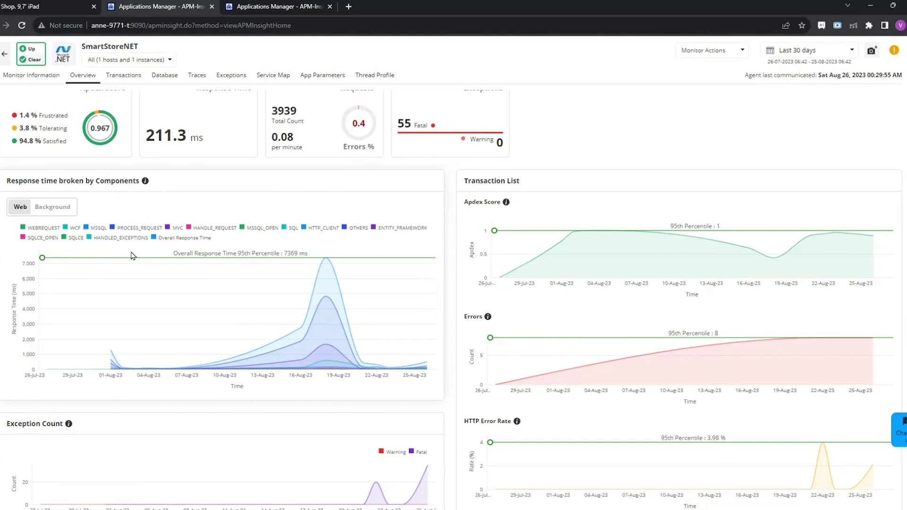
{"action": "scroll", "coordinate": [132, 255], "scroll_direction": "down", "scroll_amount": 1}
{"action": "scroll", "coordinate": [132, 255], "scroll_direction": "down", "scroll_amount": 6}
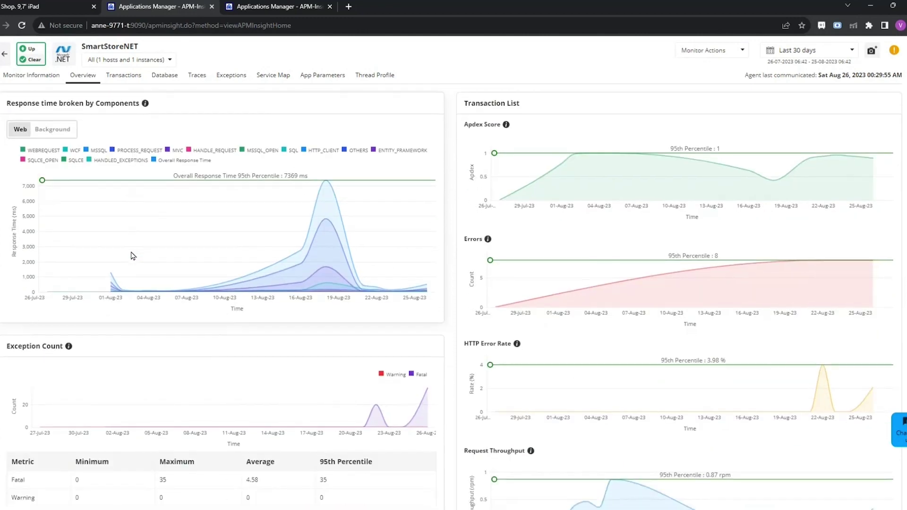
{"action": "scroll", "coordinate": [132, 255], "scroll_direction": "down", "scroll_amount": 4}
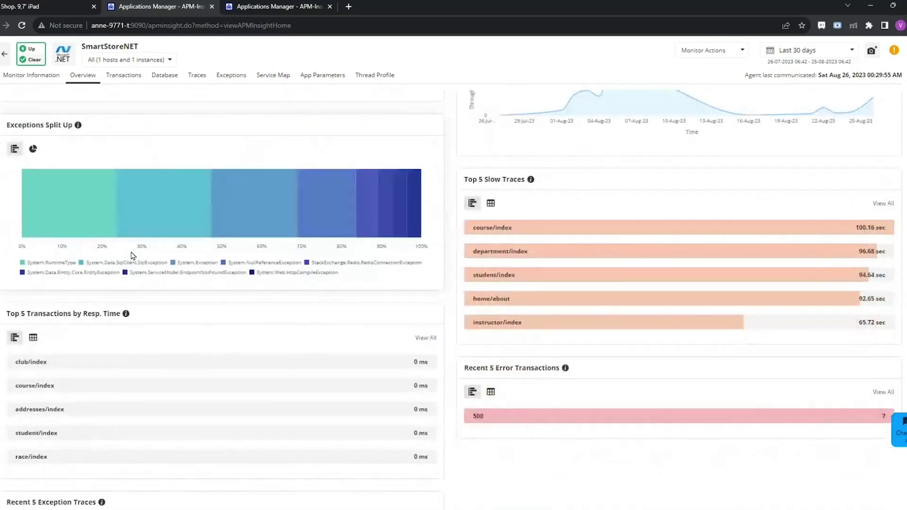
{"action": "scroll", "coordinate": [133, 255], "scroll_direction": "up", "scroll_amount": 12}
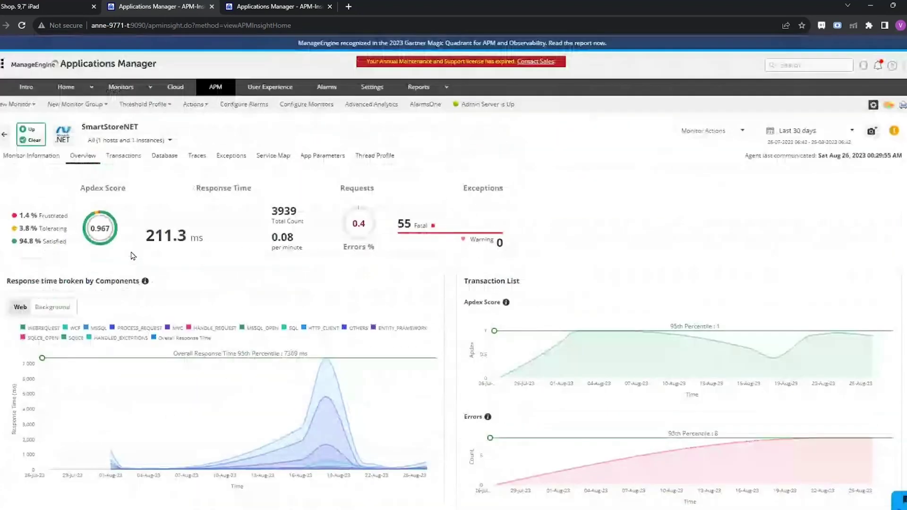
List SmartStoreNET's web transactions for the last 30 minutes
{"action": "left_click", "coordinate": [128, 159]}
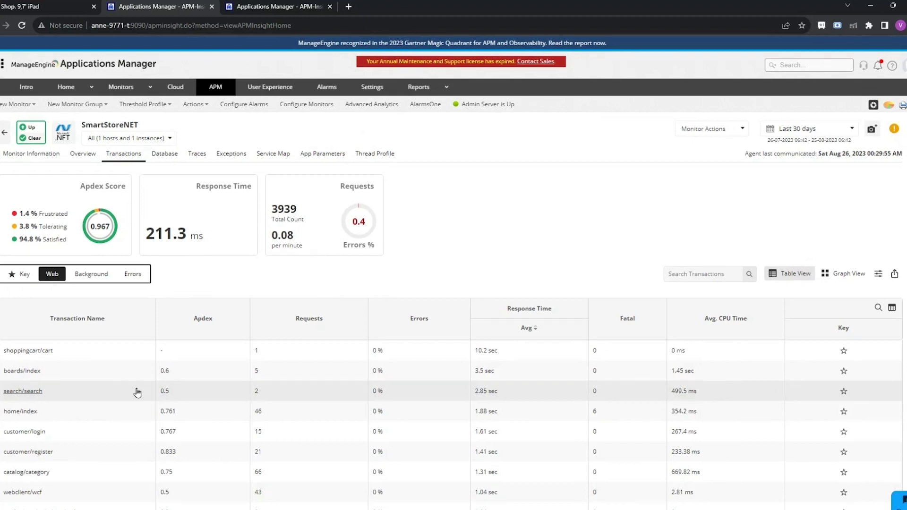
{"action": "left_click", "coordinate": [780, 135]}
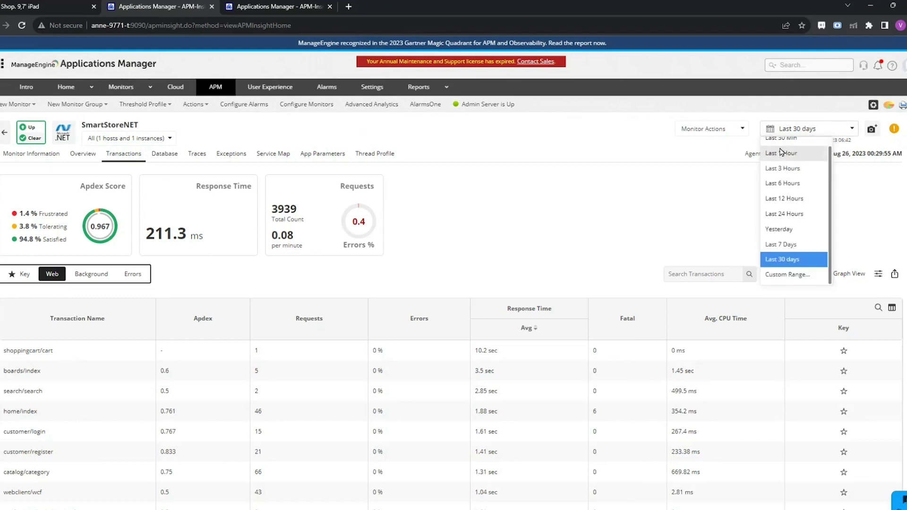
{"action": "left_click", "coordinate": [780, 147]}
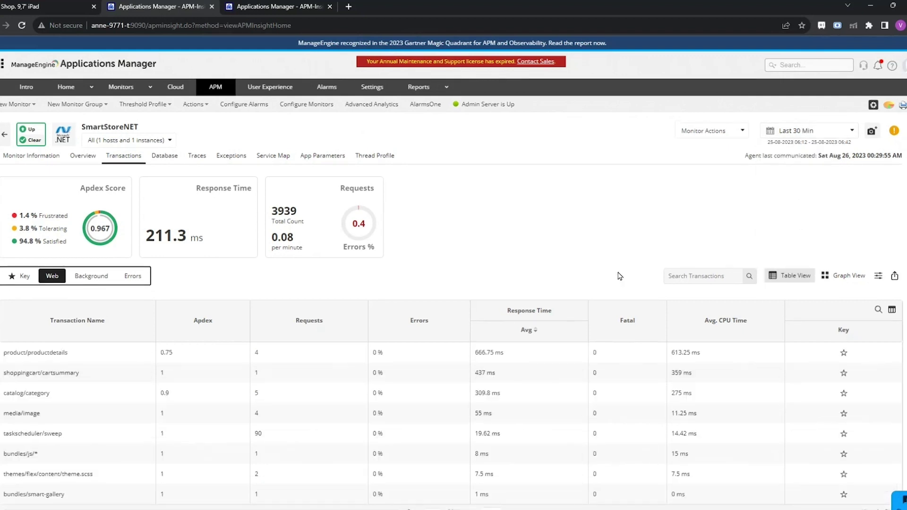
Open the product/productdetails transaction and examine its recent traces, response time by component, app server component split and request throughput
{"action": "left_click", "coordinate": [59, 358]}
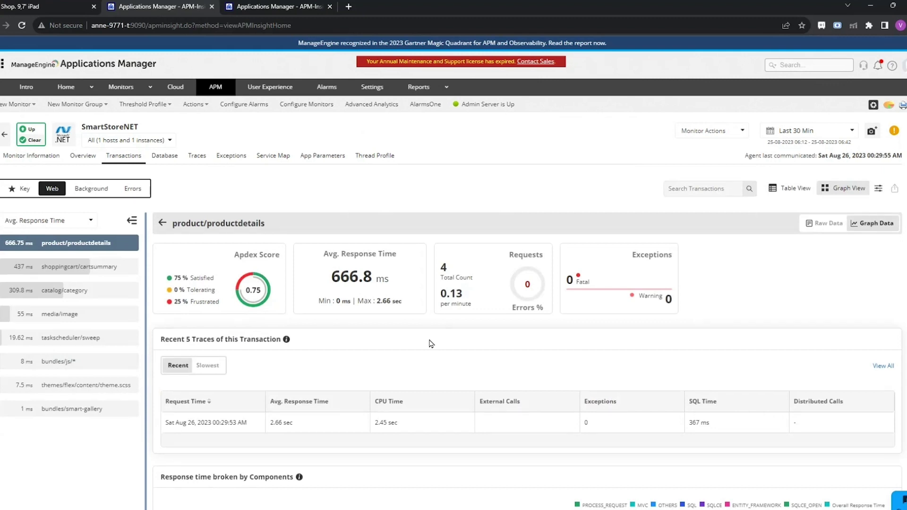
{"action": "scroll", "coordinate": [431, 344], "scroll_direction": "down", "scroll_amount": 2}
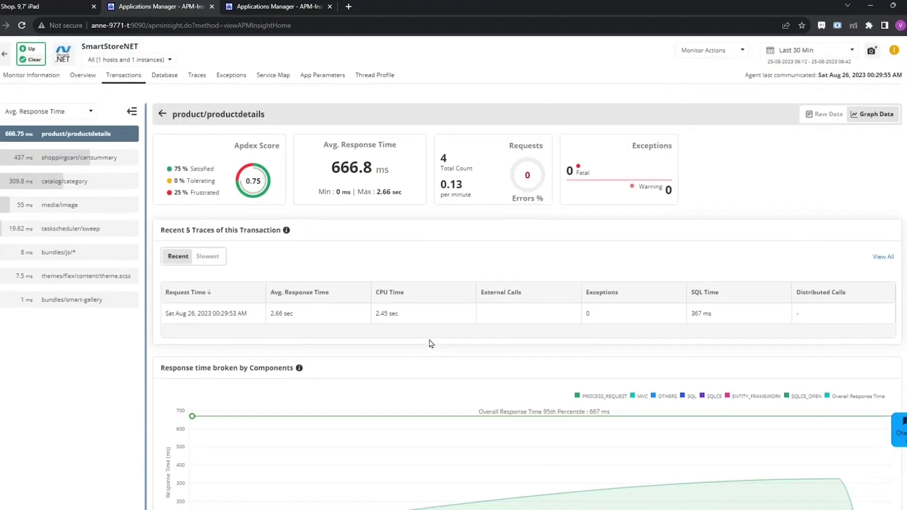
{"action": "scroll", "coordinate": [431, 344], "scroll_direction": "down", "scroll_amount": 3}
{"action": "scroll", "coordinate": [430, 343], "scroll_direction": "down", "scroll_amount": 2}
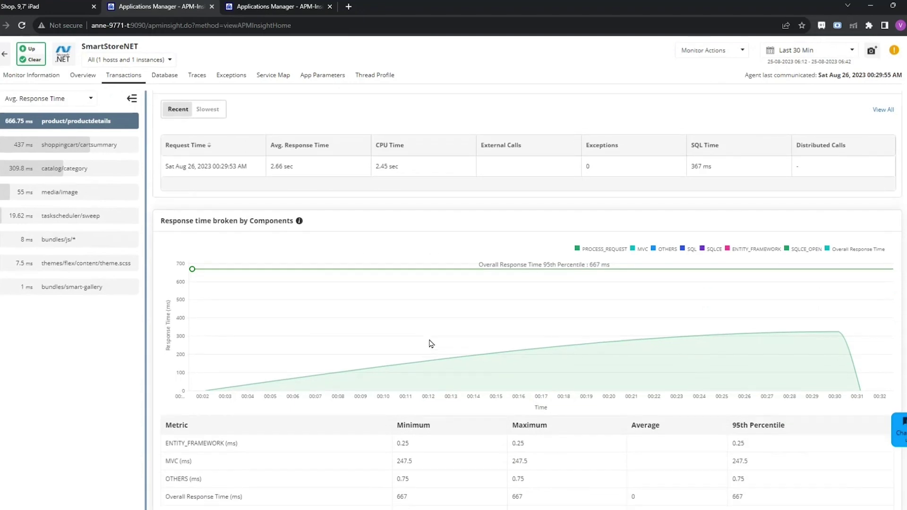
{"action": "scroll", "coordinate": [430, 344], "scroll_direction": "down", "scroll_amount": 3}
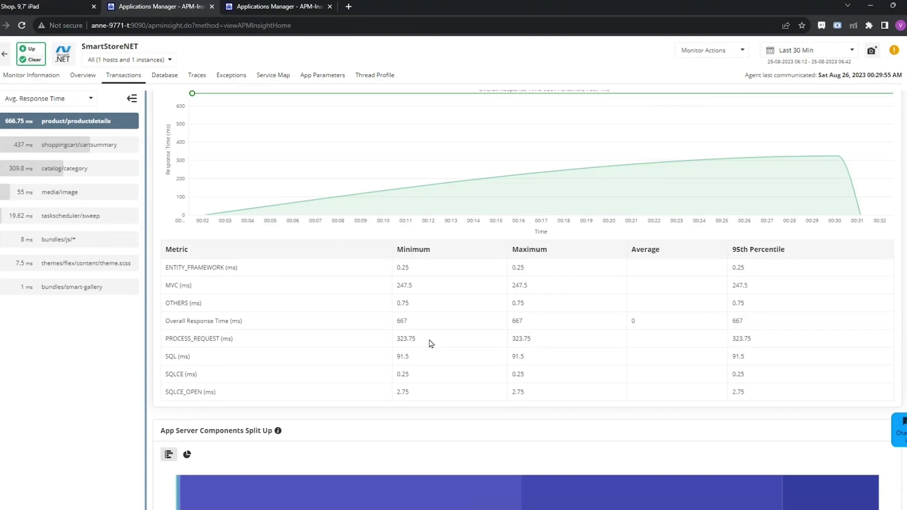
{"action": "scroll", "coordinate": [430, 344], "scroll_direction": "down", "scroll_amount": 1}
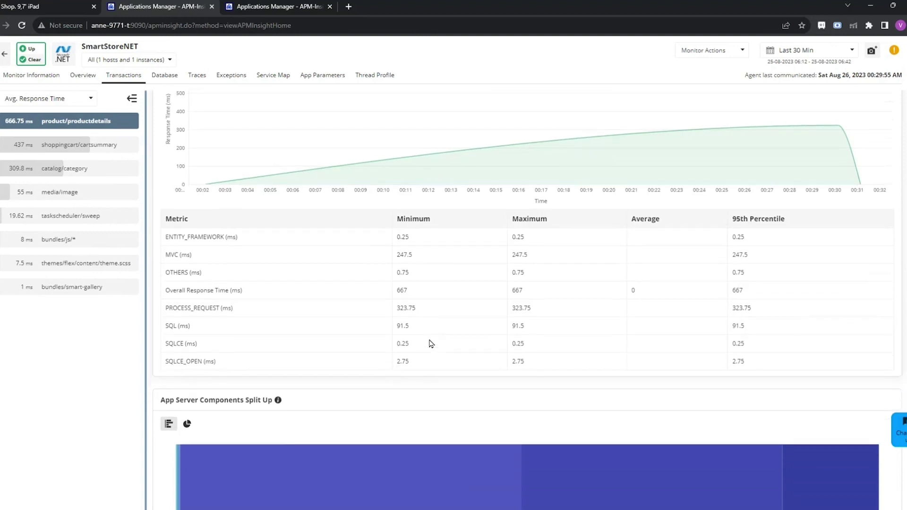
{"action": "scroll", "coordinate": [431, 344], "scroll_direction": "down", "scroll_amount": 3}
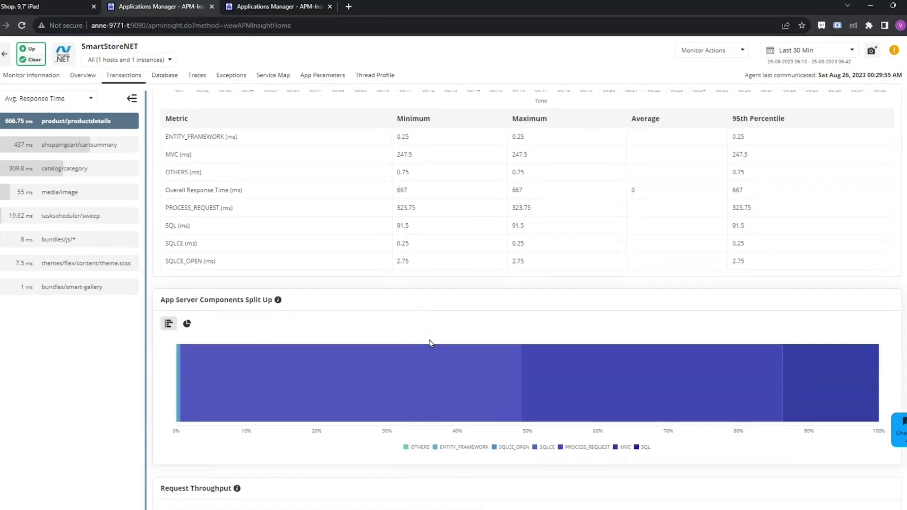
{"action": "scroll", "coordinate": [429, 340], "scroll_direction": "down", "scroll_amount": 2}
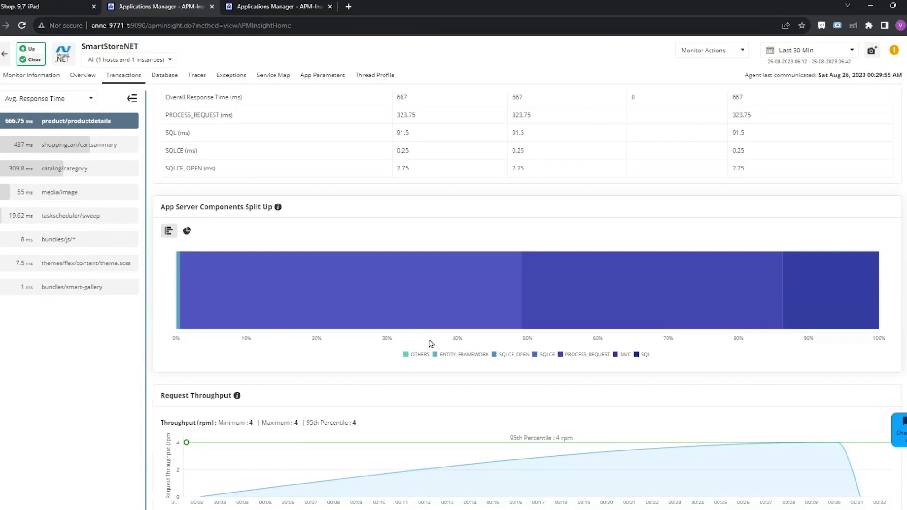
{"action": "scroll", "coordinate": [377, 410], "scroll_direction": "down", "scroll_amount": 1}
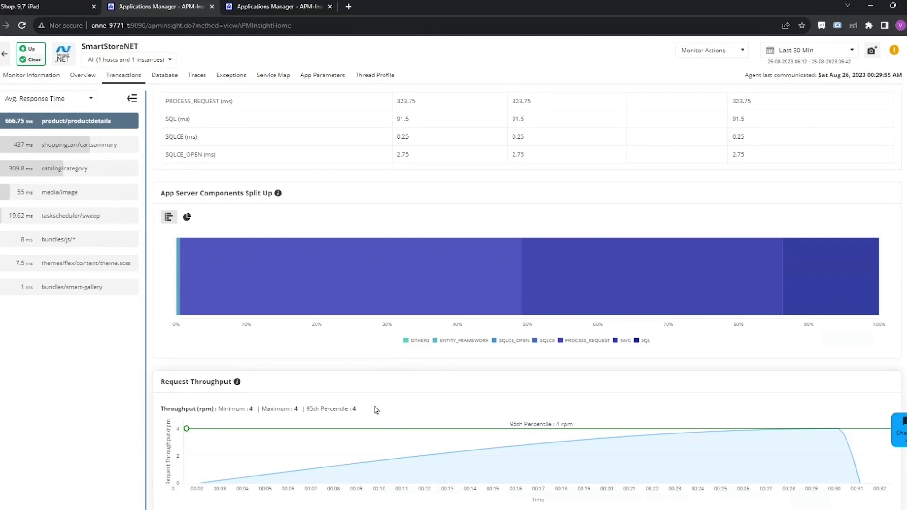
{"action": "scroll", "coordinate": [376, 410], "scroll_direction": "up", "scroll_amount": 10}
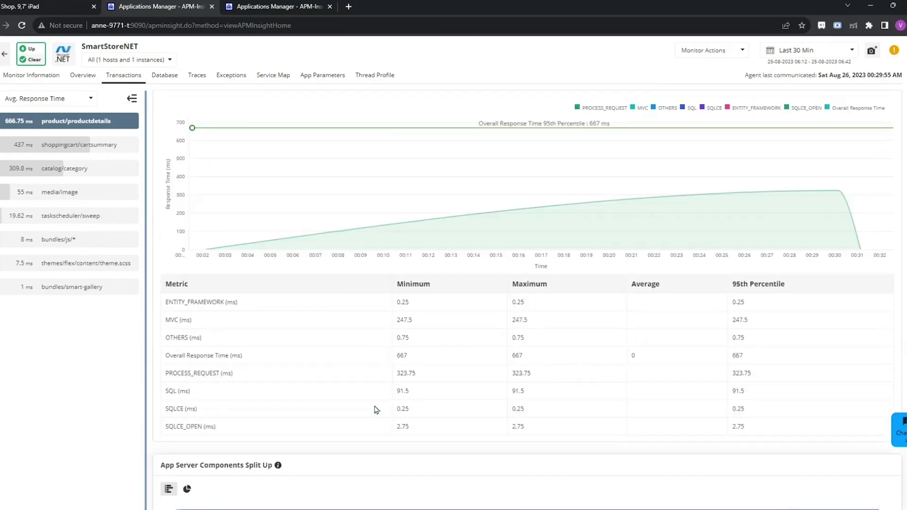
{"action": "scroll", "coordinate": [376, 409], "scroll_direction": "up", "scroll_amount": 7}
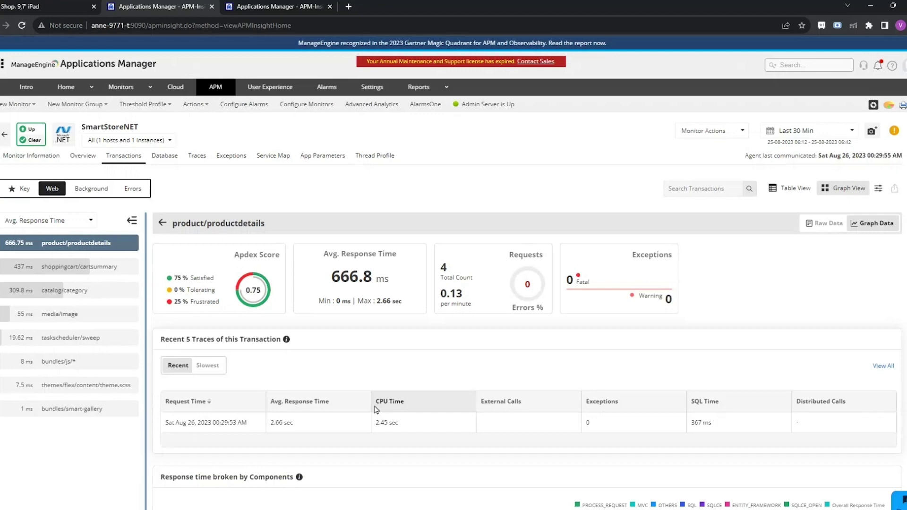
Set the time range to the last 30 days and review the background and error transactions
{"action": "left_click", "coordinate": [138, 195]}
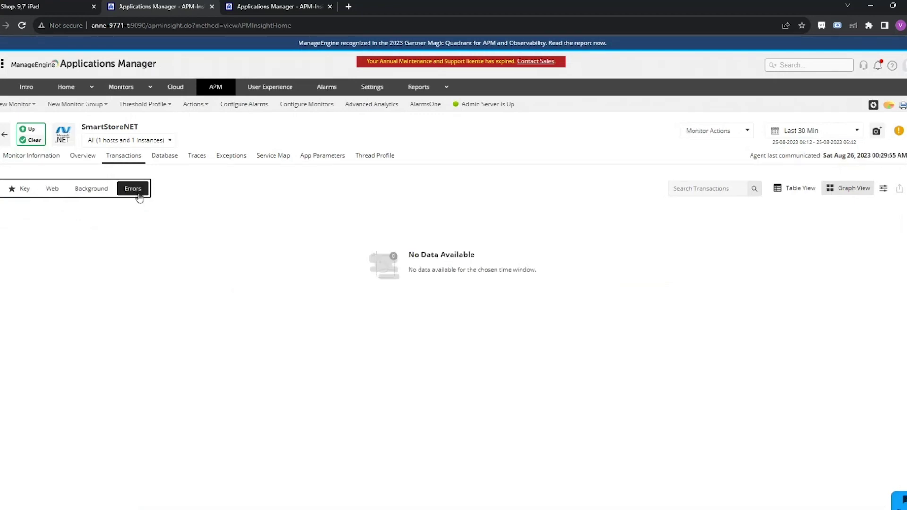
{"action": "left_click", "coordinate": [101, 191]}
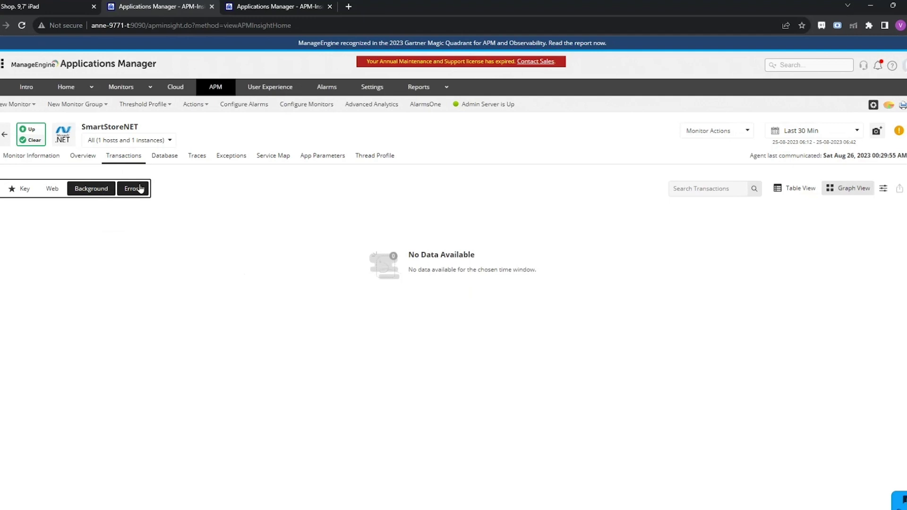
{"action": "left_click", "coordinate": [793, 132]}
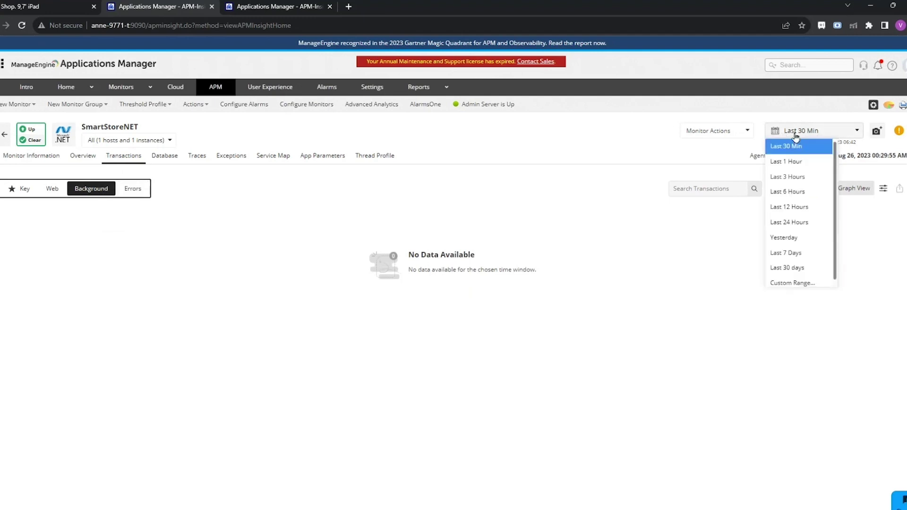
{"action": "left_click", "coordinate": [797, 267]}
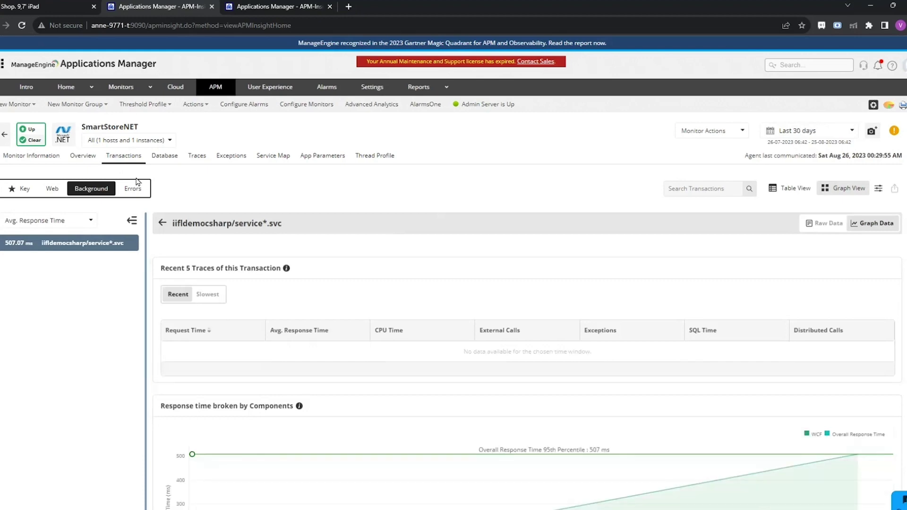
{"action": "scroll", "coordinate": [172, 234], "scroll_direction": "down", "scroll_amount": 2}
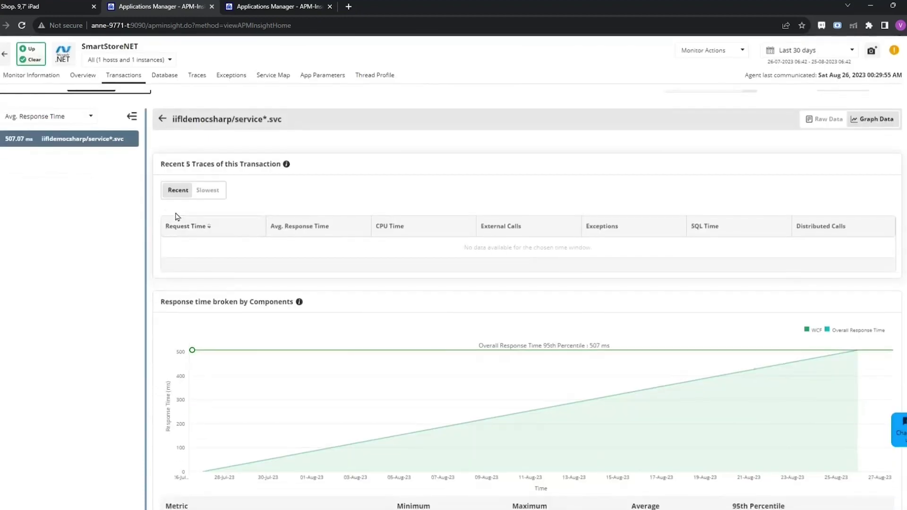
{"action": "scroll", "coordinate": [177, 215], "scroll_direction": "up", "scroll_amount": 3}
{"action": "left_click", "coordinate": [144, 189]}
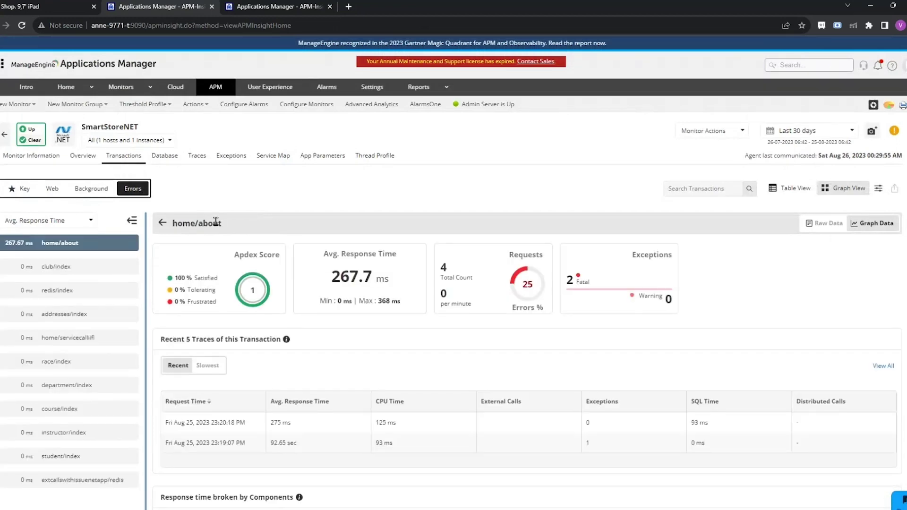
Open the SELECT - [Discount_AppliedToProducts] database operation and examine its recent traces, callers, response time and throughput
{"action": "left_click", "coordinate": [174, 162]}
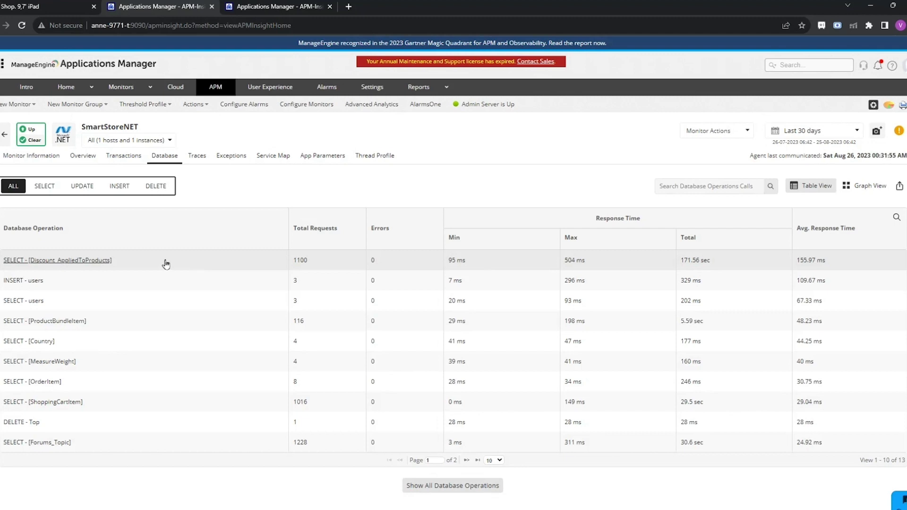
{"action": "left_click", "coordinate": [108, 261]}
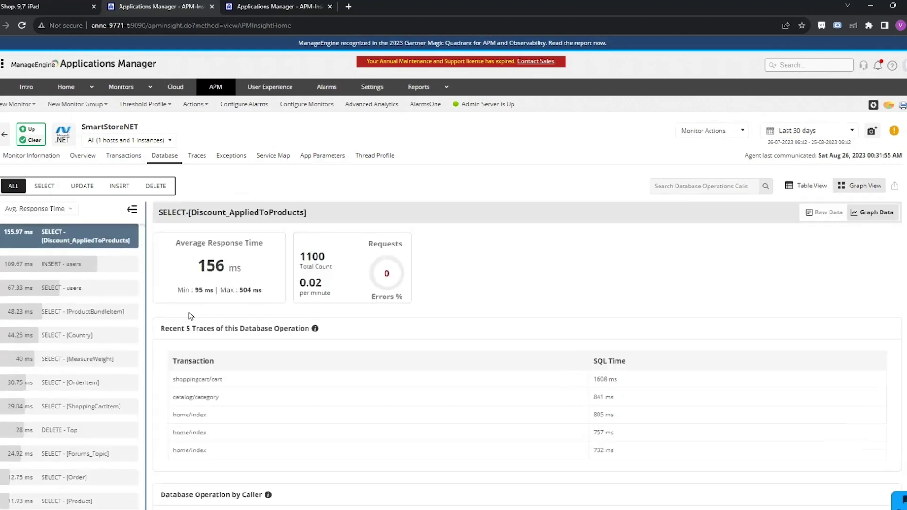
{"action": "scroll", "coordinate": [191, 315], "scroll_direction": "down", "scroll_amount": 5}
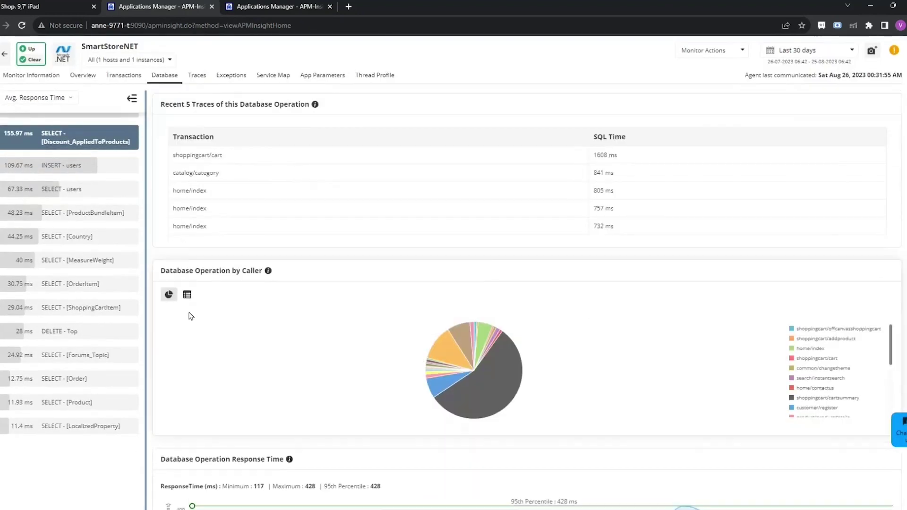
{"action": "scroll", "coordinate": [191, 316], "scroll_direction": "down", "scroll_amount": 1}
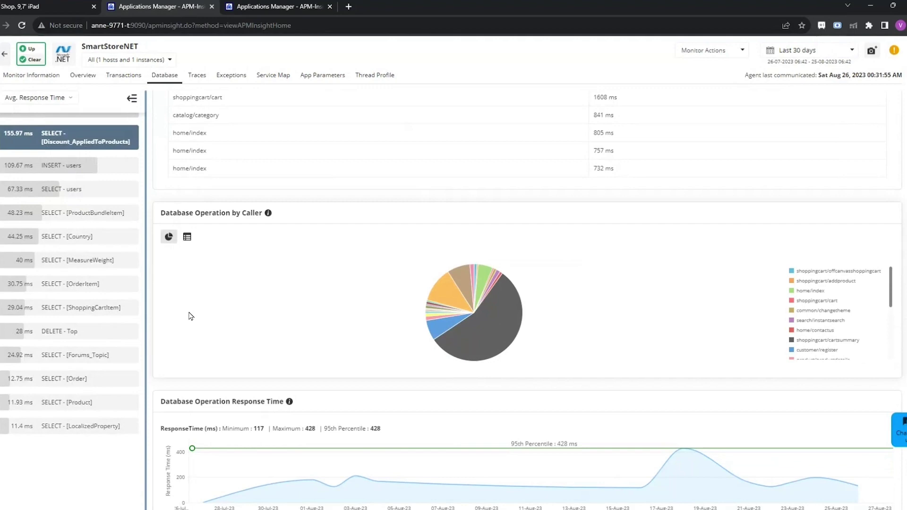
{"action": "scroll", "coordinate": [190, 315], "scroll_direction": "down", "scroll_amount": 3}
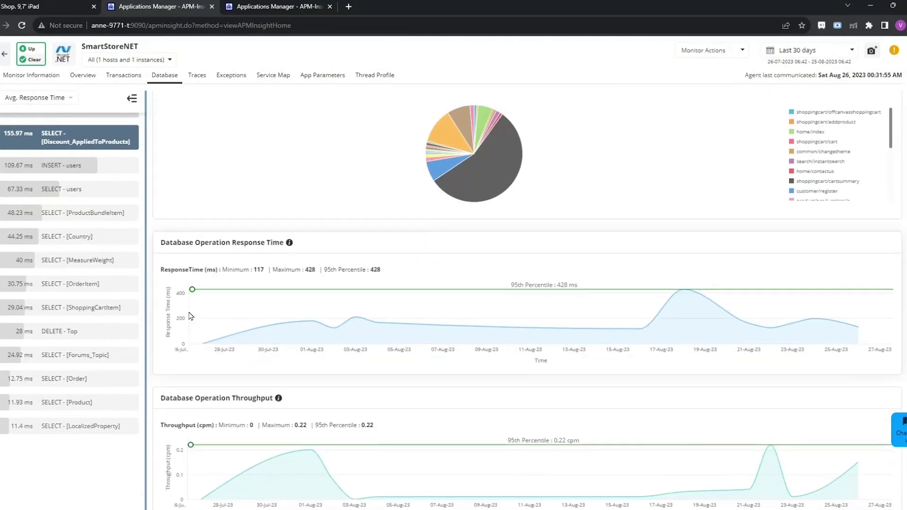
{"action": "scroll", "coordinate": [190, 315], "scroll_direction": "down", "scroll_amount": 1}
{"action": "scroll", "coordinate": [190, 315], "scroll_direction": "up", "scroll_amount": 6}
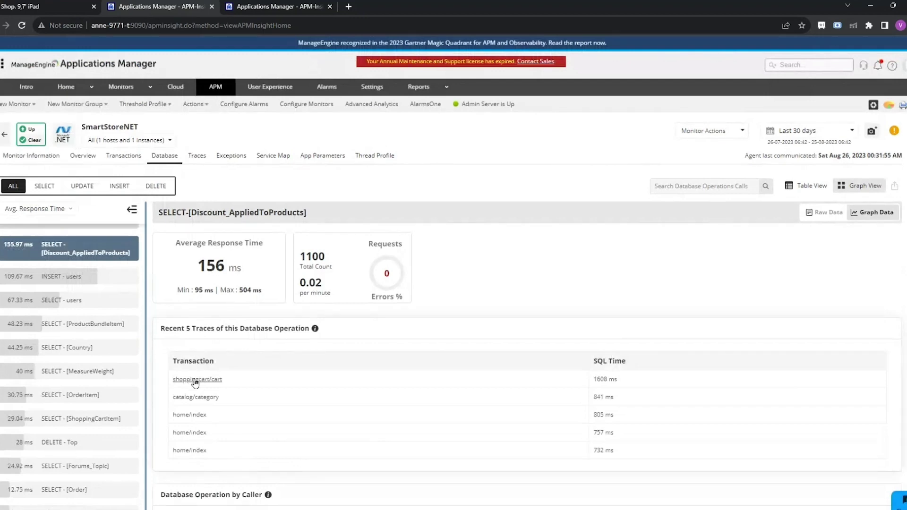
Open the shoppingcart/cart trace from the recent traces of this database operation
{"action": "left_click", "coordinate": [195, 379]}
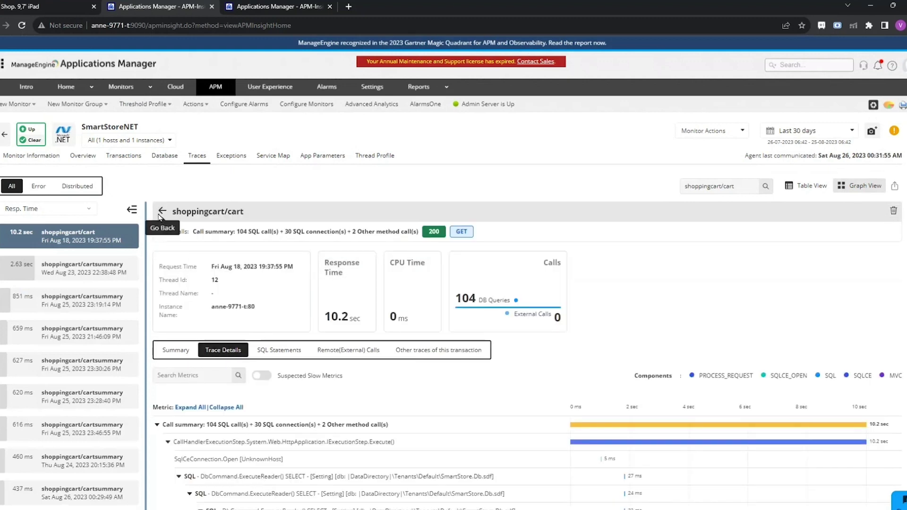
Return from the shoppingcart/cart trace to the list of SmartStoreNET database operations
{"action": "left_click", "coordinate": [171, 158]}
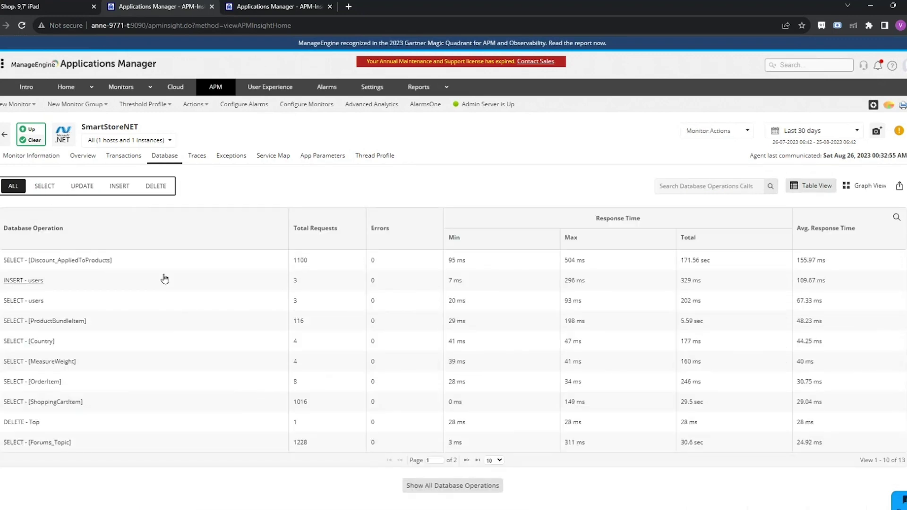
{"action": "key", "text": "alt+Tab"}
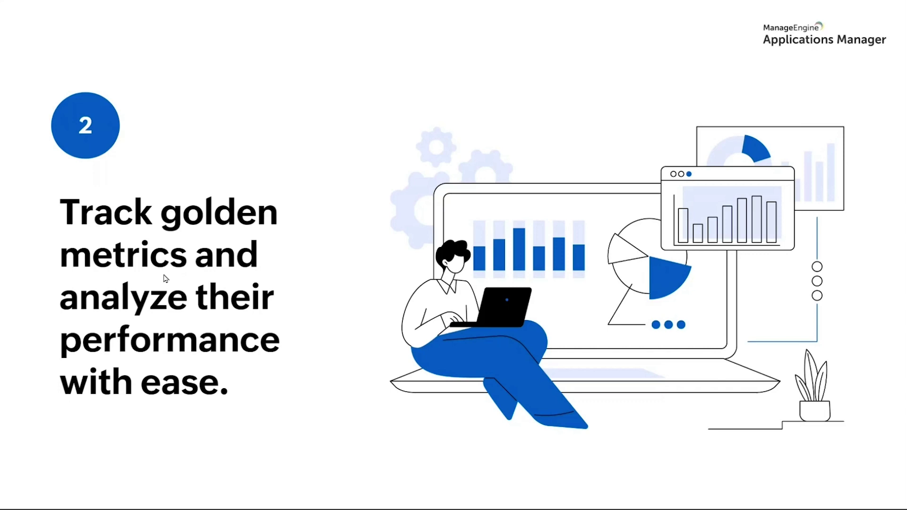
{"action": "key", "text": "Right"}
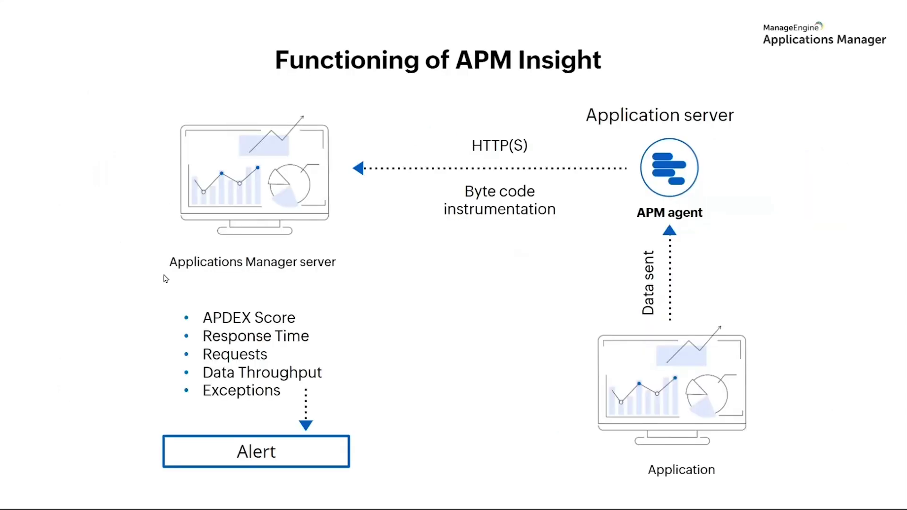
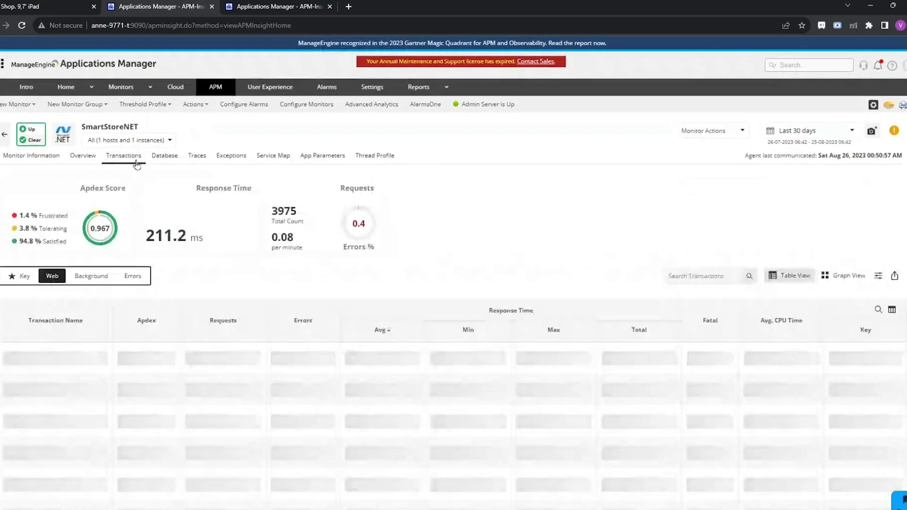
Open the home/index web transaction and its most recent trace, recorded on Fri Aug 25, 2023 23:46:44 PM
{"action": "scroll", "coordinate": [80, 385], "scroll_direction": "down", "scroll_amount": 1}
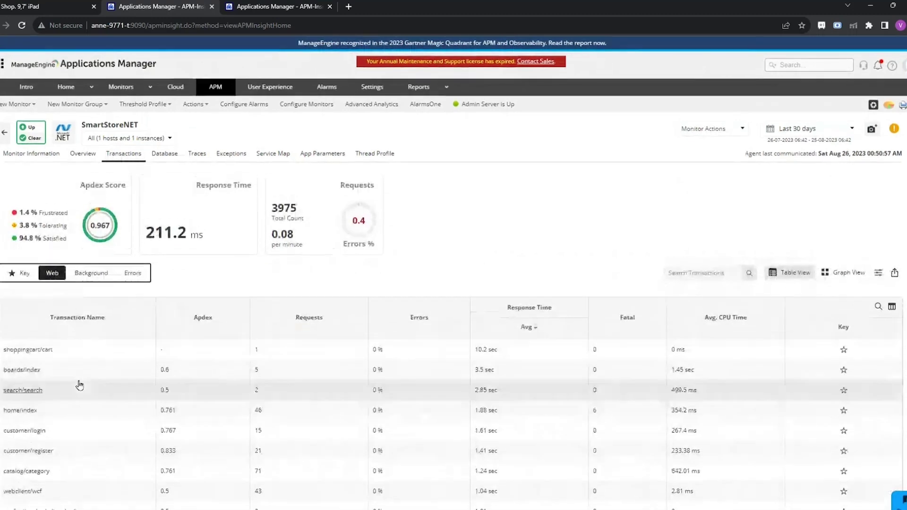
{"action": "left_click", "coordinate": [27, 412]}
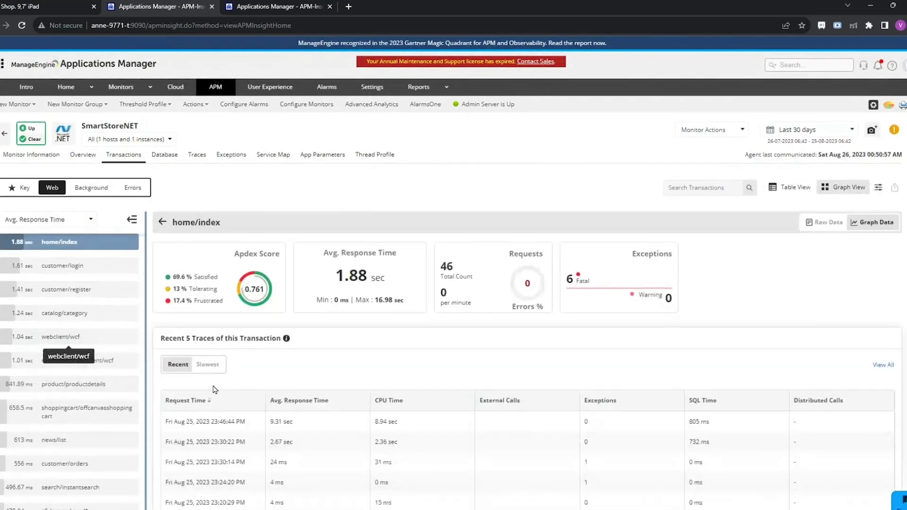
{"action": "scroll", "coordinate": [213, 390], "scroll_direction": "down", "scroll_amount": 3}
{"action": "scroll", "coordinate": [213, 390], "scroll_direction": "down", "scroll_amount": 1}
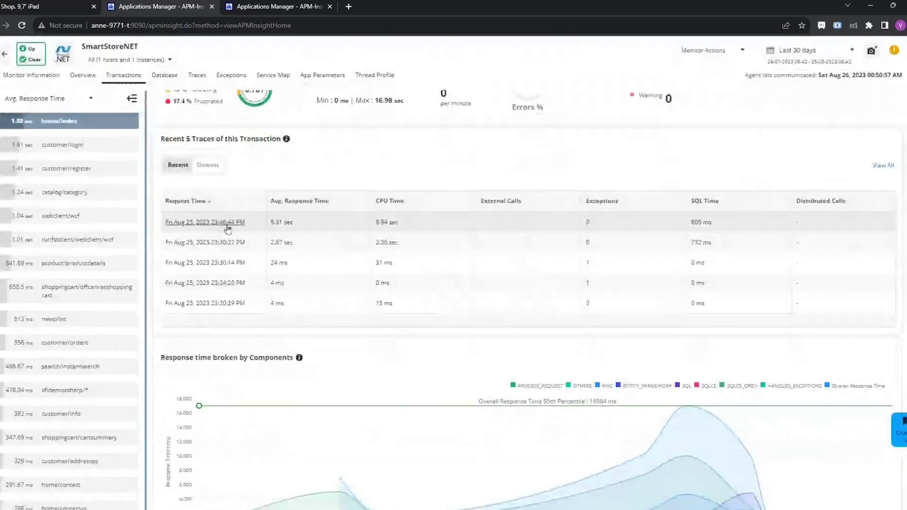
{"action": "left_click", "coordinate": [227, 222]}
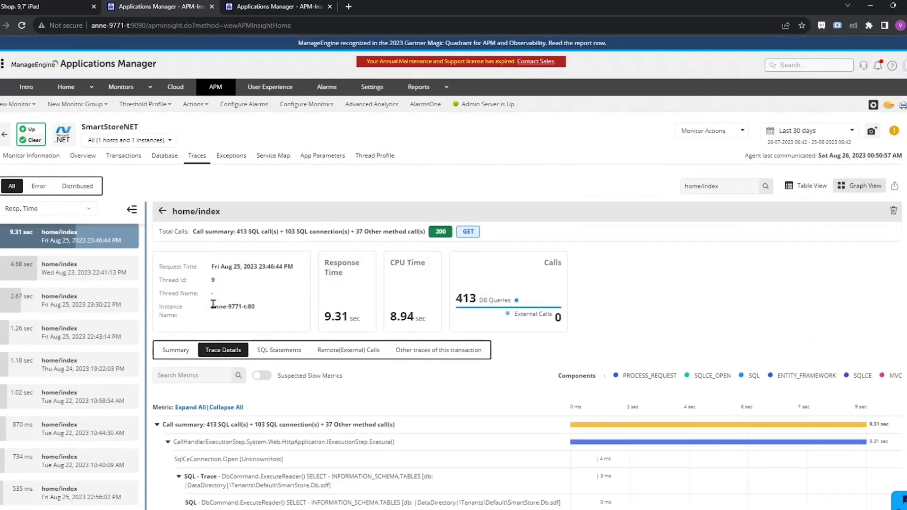
Examine the summary of the home/index trace, including its slowest method calls, external calls, request parameters and request headers
{"action": "scroll", "coordinate": [214, 306], "scroll_direction": "down", "scroll_amount": 1}
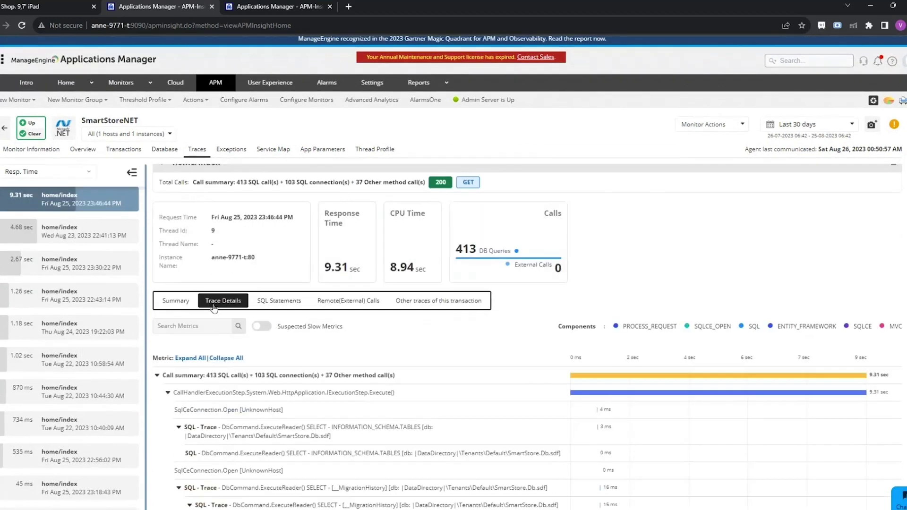
{"action": "scroll", "coordinate": [213, 307], "scroll_direction": "down", "scroll_amount": 2}
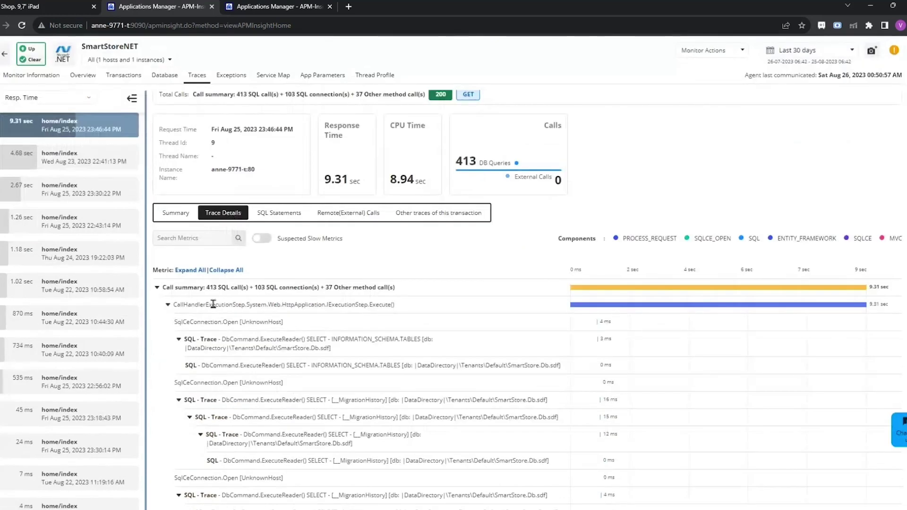
{"action": "left_click", "coordinate": [188, 215]}
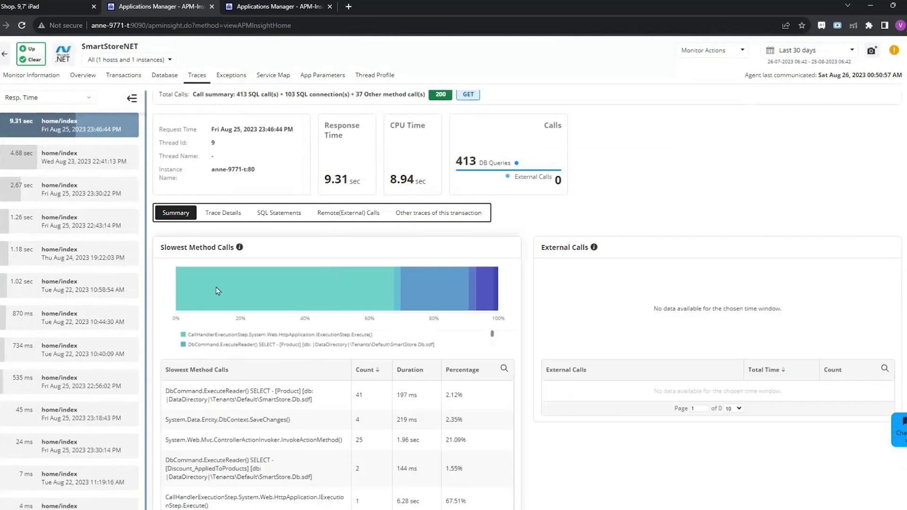
{"action": "scroll", "coordinate": [217, 287], "scroll_direction": "down", "scroll_amount": 1}
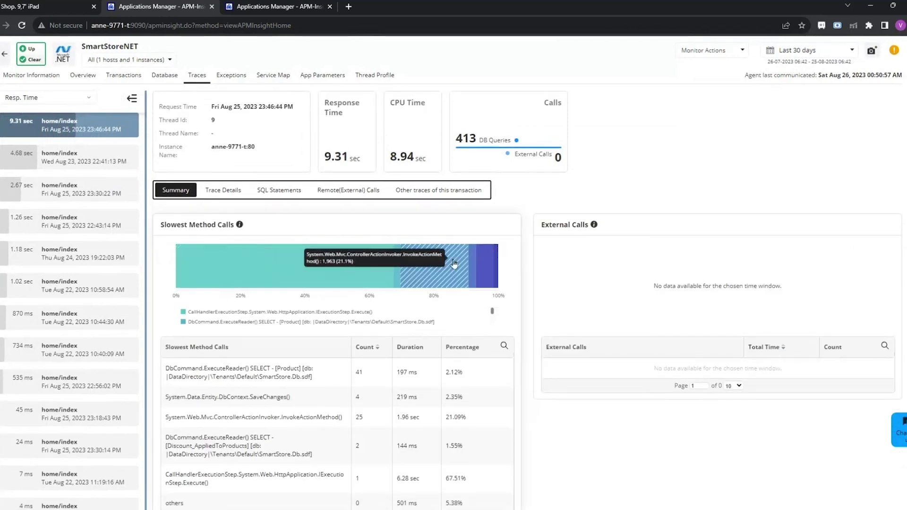
{"action": "scroll", "coordinate": [429, 274], "scroll_direction": "down", "scroll_amount": 1}
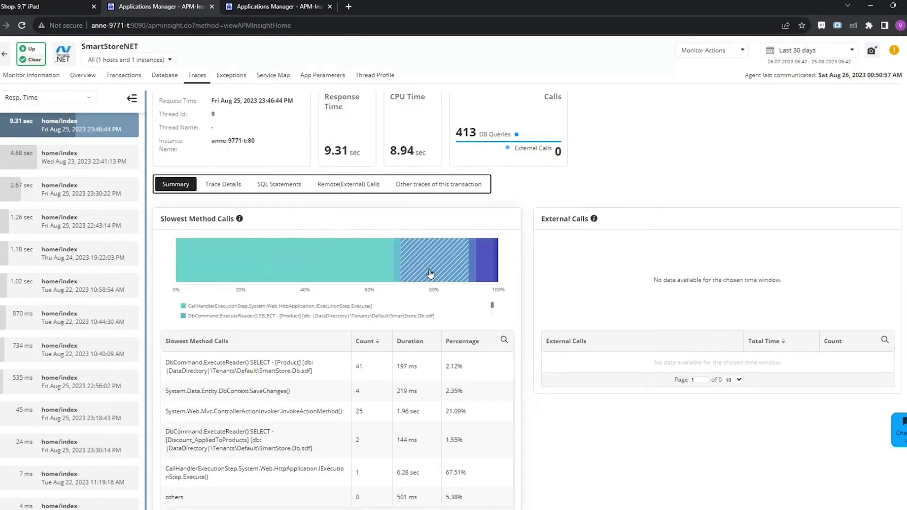
{"action": "scroll", "coordinate": [430, 274], "scroll_direction": "down", "scroll_amount": 1}
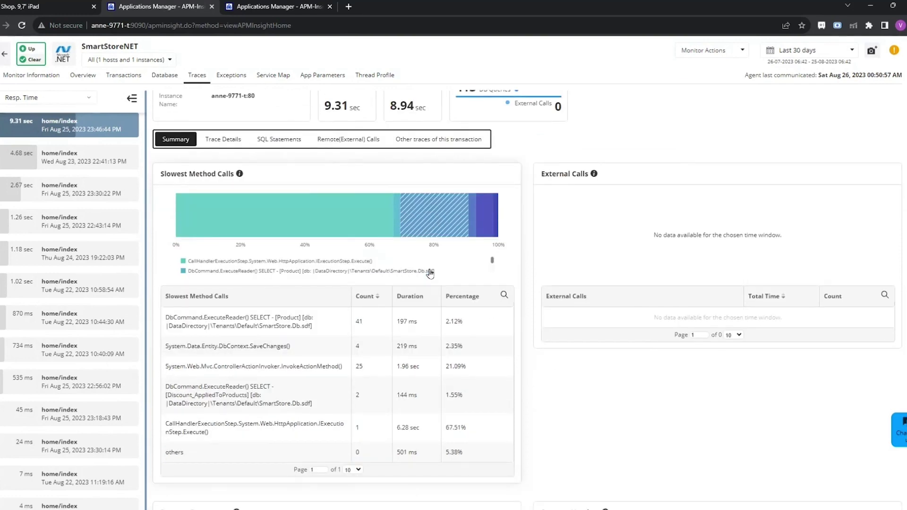
{"action": "scroll", "coordinate": [429, 274], "scroll_direction": "down", "scroll_amount": 1}
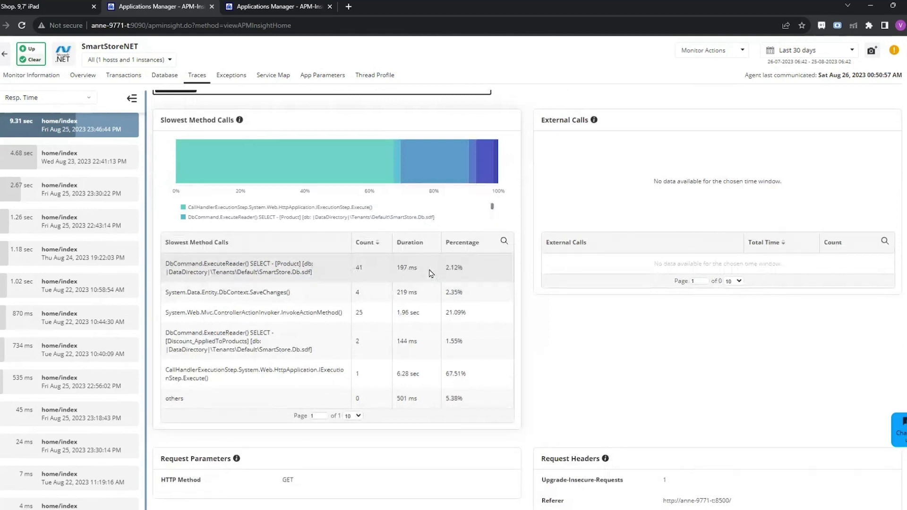
{"action": "scroll", "coordinate": [431, 273], "scroll_direction": "down", "scroll_amount": 1}
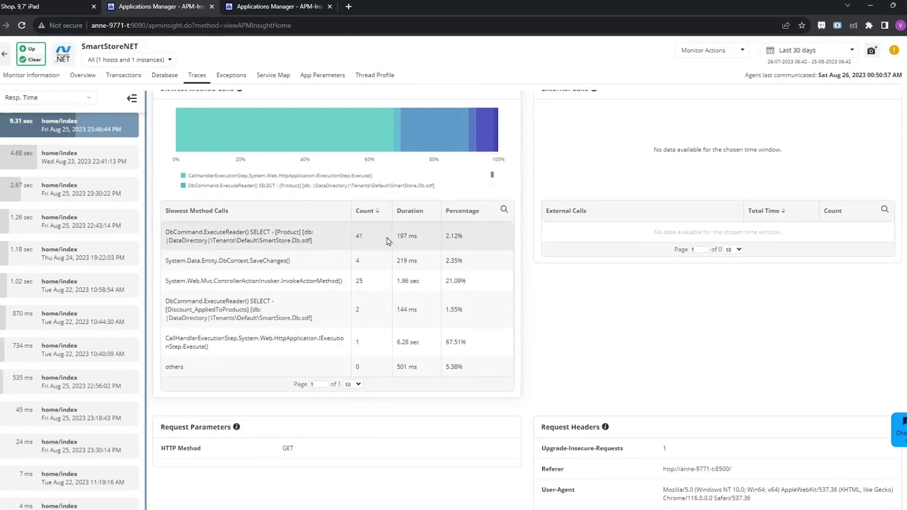
{"action": "scroll", "coordinate": [410, 236], "scroll_direction": "up", "scroll_amount": 3}
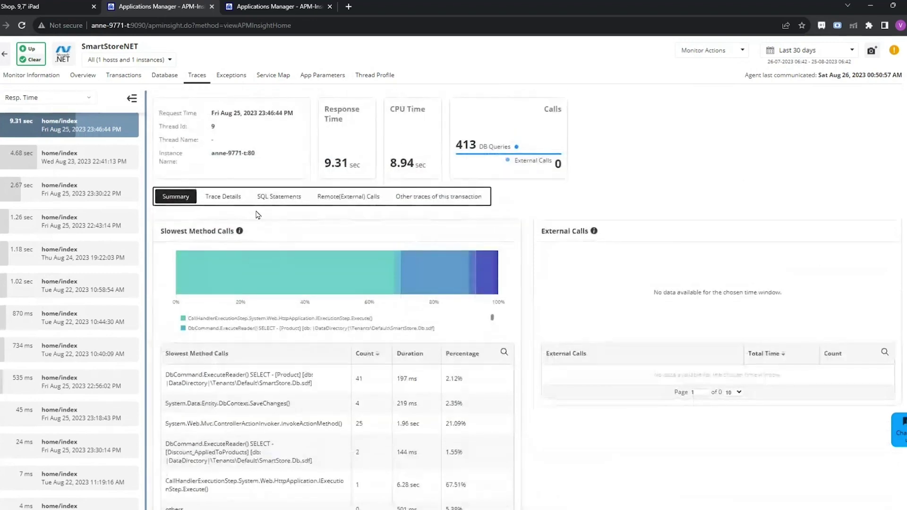
Inspect the trace details by collapsing and re-expanding the CallHandlerExecutionStep call and highlighting the suspected slow metrics
{"action": "left_click", "coordinate": [222, 200]}
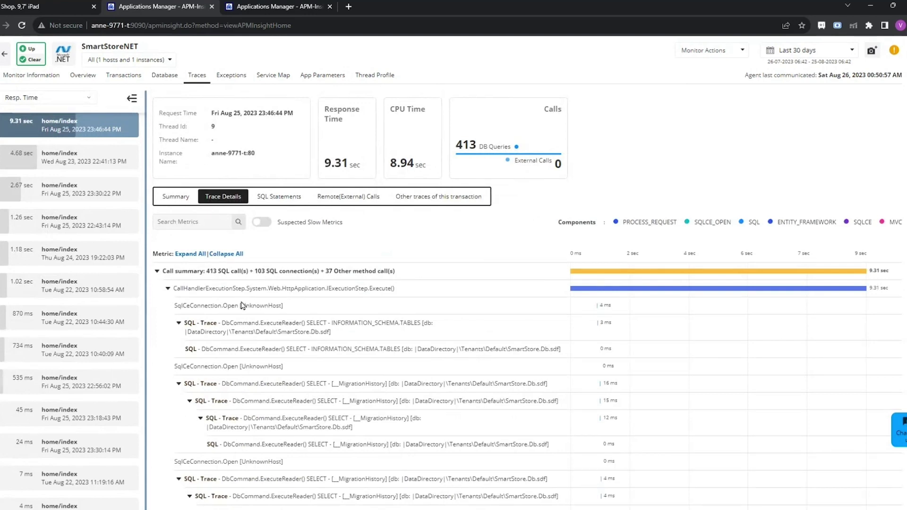
{"action": "left_click", "coordinate": [168, 288]}
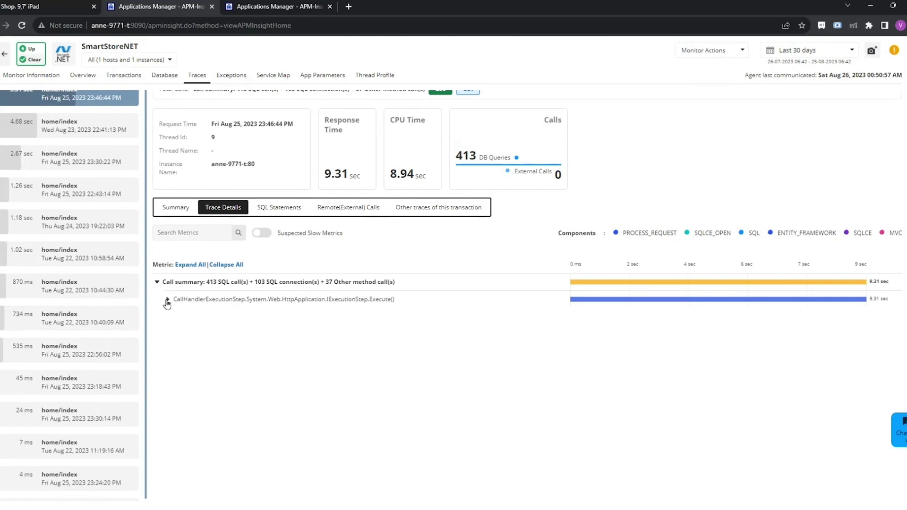
{"action": "left_click", "coordinate": [166, 301]}
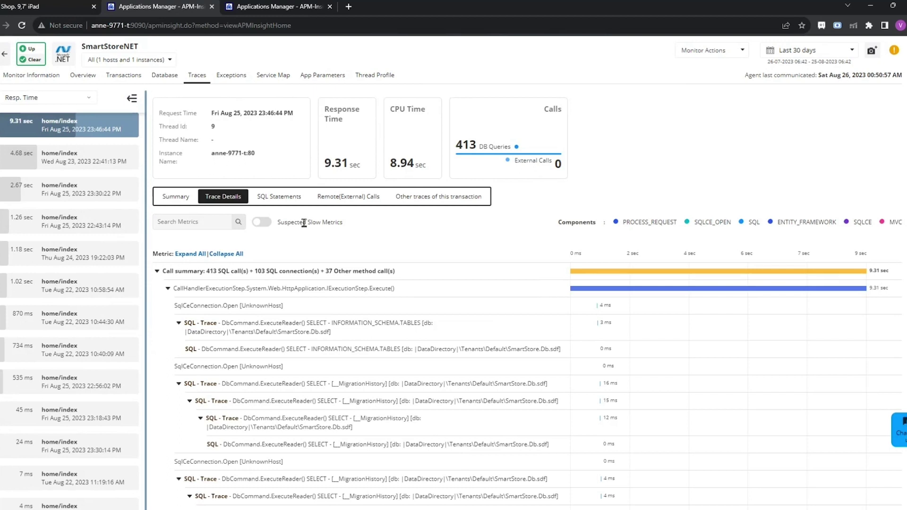
{"action": "left_click", "coordinate": [267, 226]}
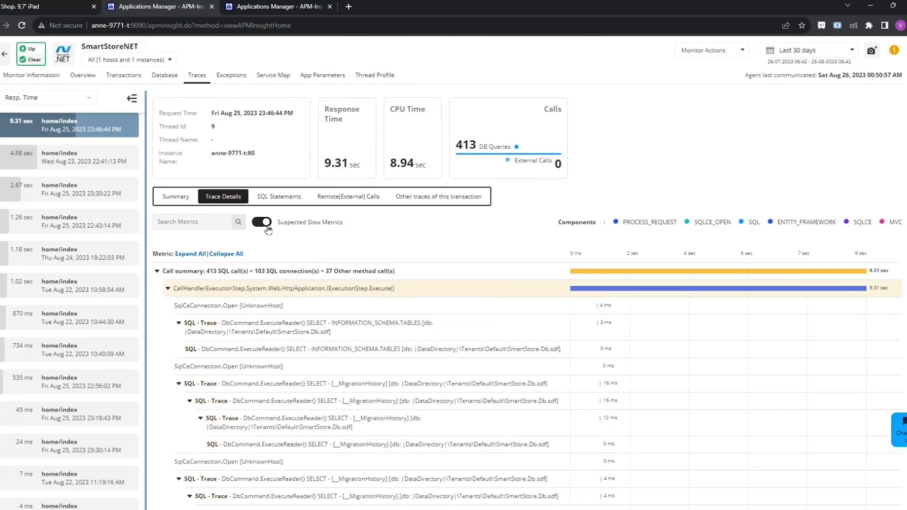
{"action": "scroll", "coordinate": [263, 350], "scroll_direction": "down", "scroll_amount": 7}
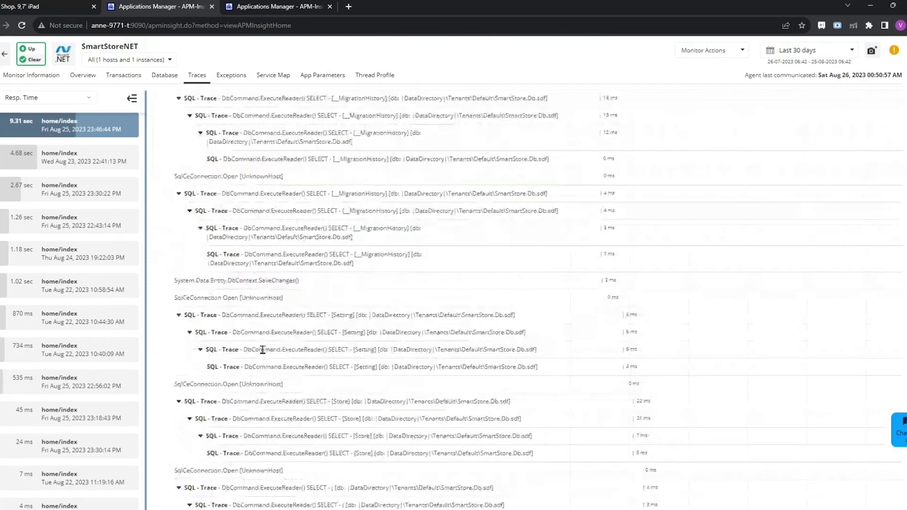
{"action": "scroll", "coordinate": [263, 350], "scroll_direction": "up", "scroll_amount": 8}
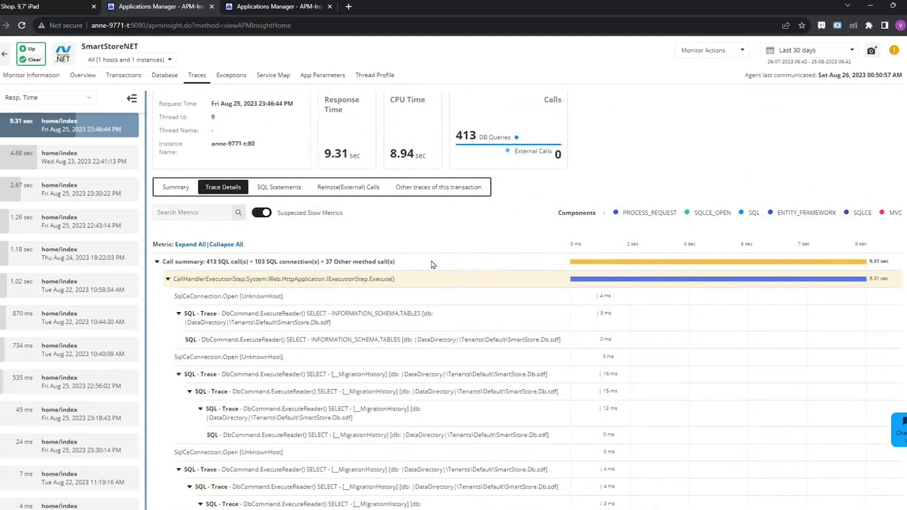
Review the SQL statements executed in the home/index trace
{"action": "left_click", "coordinate": [294, 191]}
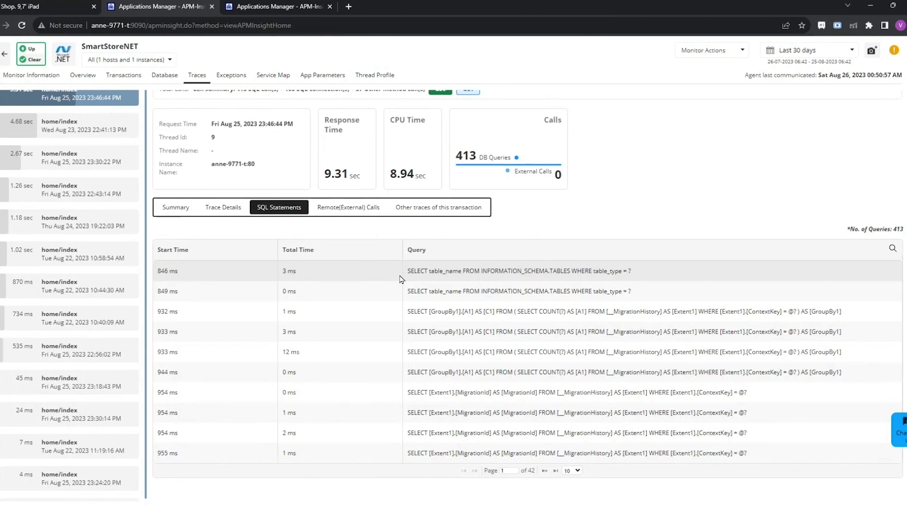
{"action": "scroll", "coordinate": [400, 279], "scroll_direction": "up", "scroll_amount": 1}
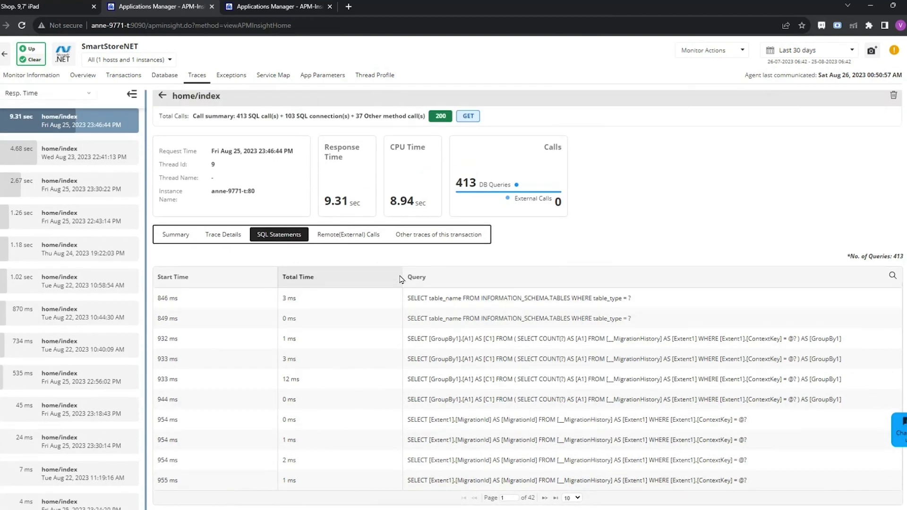
Review the trace's remote (external) calls by SQLCE_OPEN, SQLCE and SQL component, and sort the SQL calls by count
{"action": "left_click", "coordinate": [374, 239]}
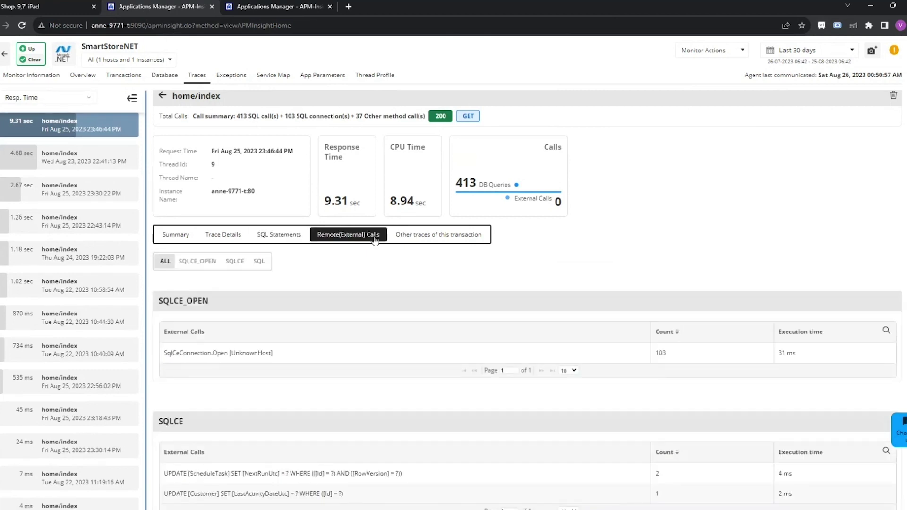
{"action": "scroll", "coordinate": [341, 308], "scroll_direction": "down", "scroll_amount": 1}
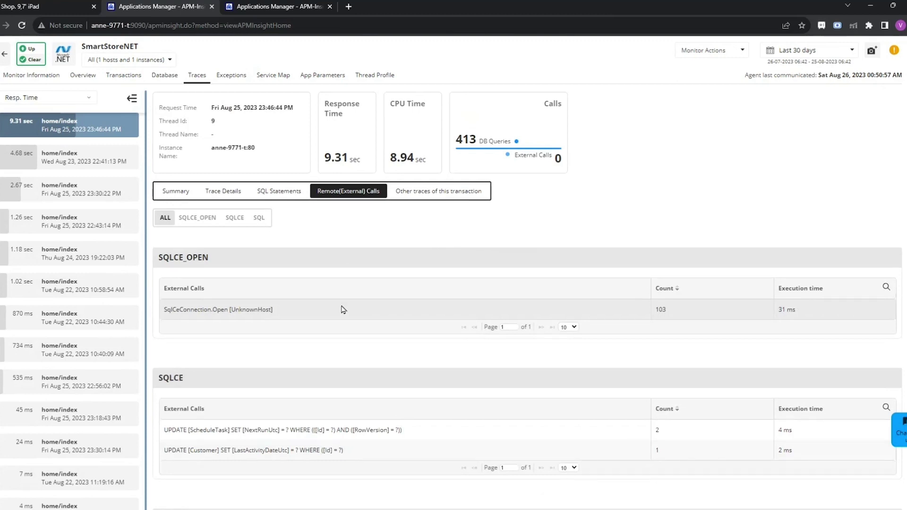
{"action": "scroll", "coordinate": [343, 310], "scroll_direction": "down", "scroll_amount": 1}
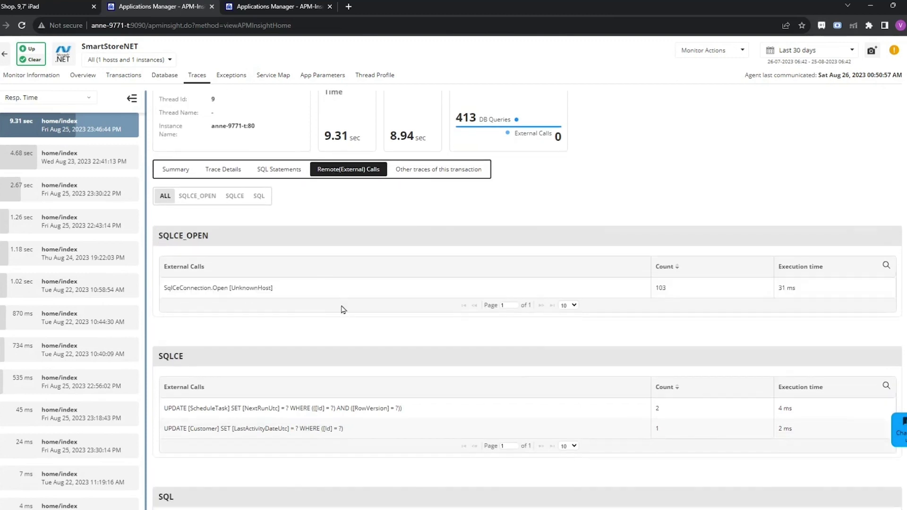
{"action": "scroll", "coordinate": [343, 310], "scroll_direction": "down", "scroll_amount": 2}
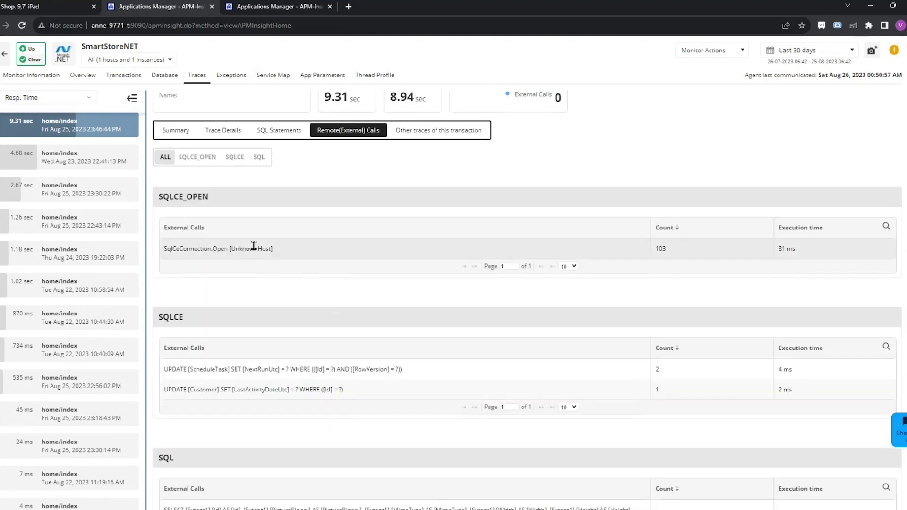
{"action": "scroll", "coordinate": [344, 256], "scroll_direction": "down", "scroll_amount": 1}
{"action": "scroll", "coordinate": [344, 256], "scroll_direction": "down", "scroll_amount": 8}
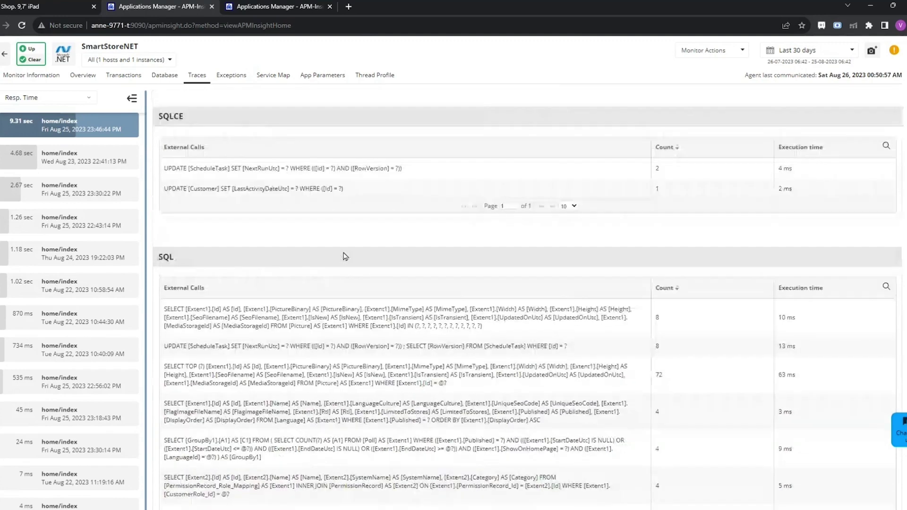
{"action": "scroll", "coordinate": [346, 256], "scroll_direction": "down", "scroll_amount": 4}
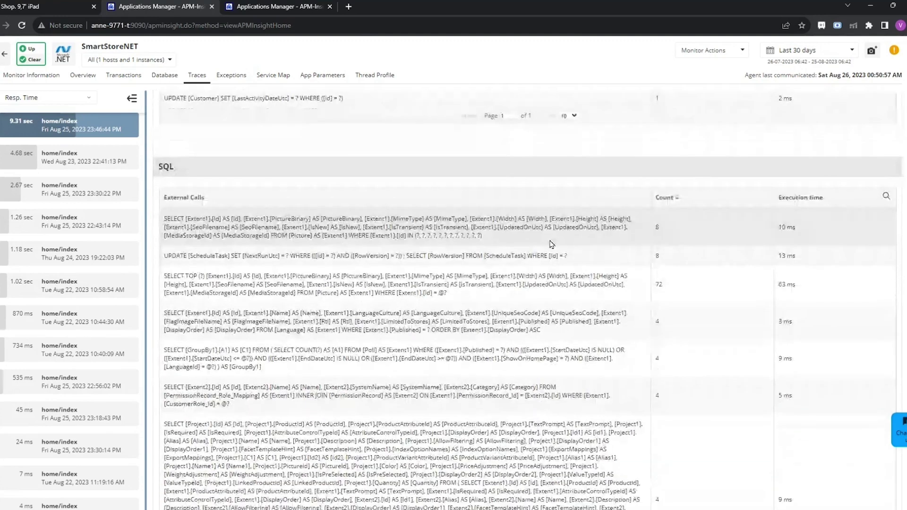
{"action": "left_click", "coordinate": [676, 198]}
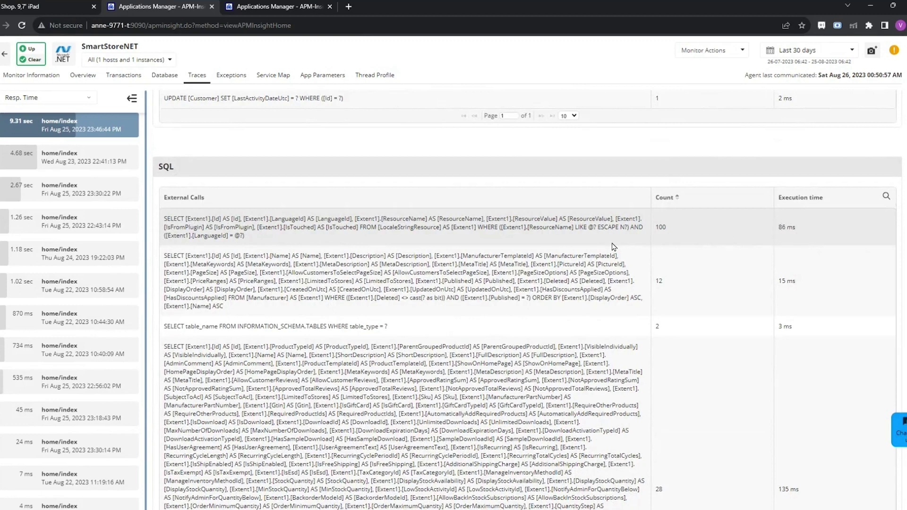
{"action": "scroll", "coordinate": [613, 247], "scroll_direction": "up", "scroll_amount": 10}
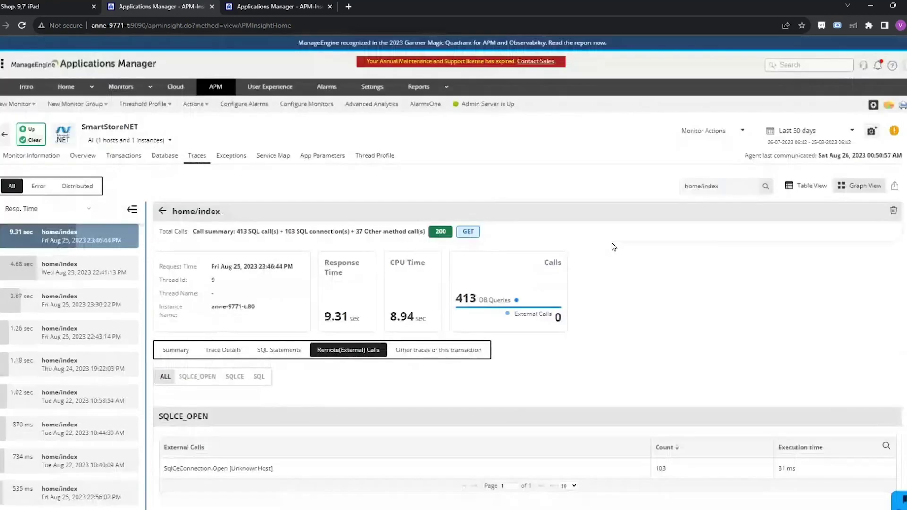
Examine the response time and throughput of the home/index transaction along with its other recent traces
{"action": "left_click", "coordinate": [424, 355]}
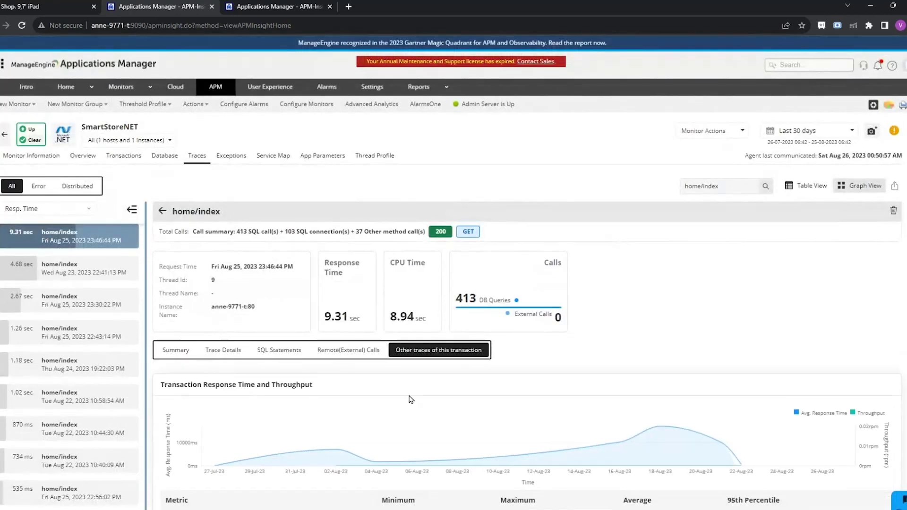
{"action": "scroll", "coordinate": [411, 399], "scroll_direction": "down", "scroll_amount": 3}
{"action": "scroll", "coordinate": [411, 399], "scroll_direction": "down", "scroll_amount": 3}
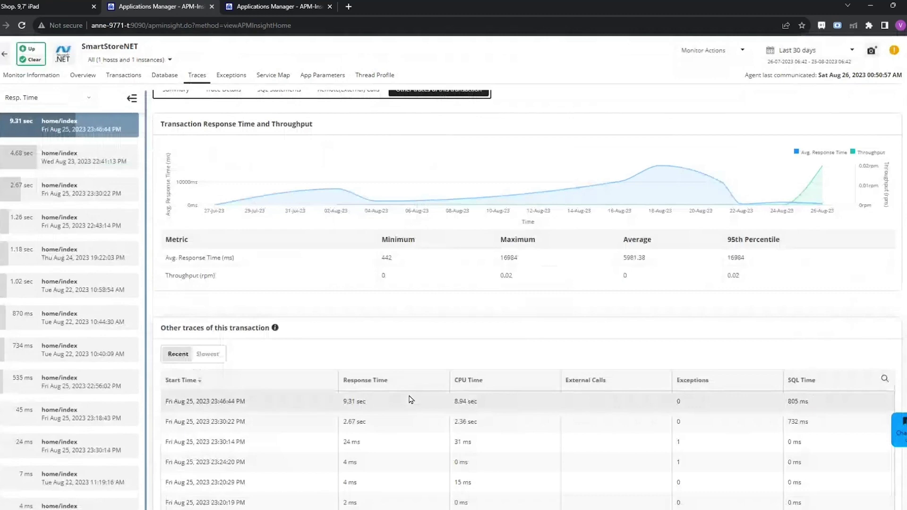
List the slowest other traces of the home/index transaction and inspect the call tree of the Fri Aug 18, 2023 19:37:55 PM trace
{"action": "scroll", "coordinate": [410, 399], "scroll_direction": "up", "scroll_amount": 1}
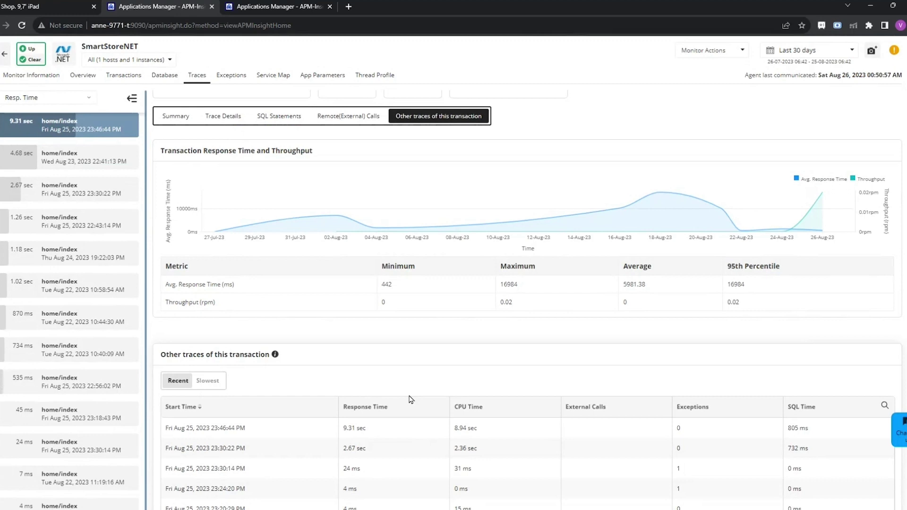
{"action": "scroll", "coordinate": [410, 399], "scroll_direction": "down", "scroll_amount": 3}
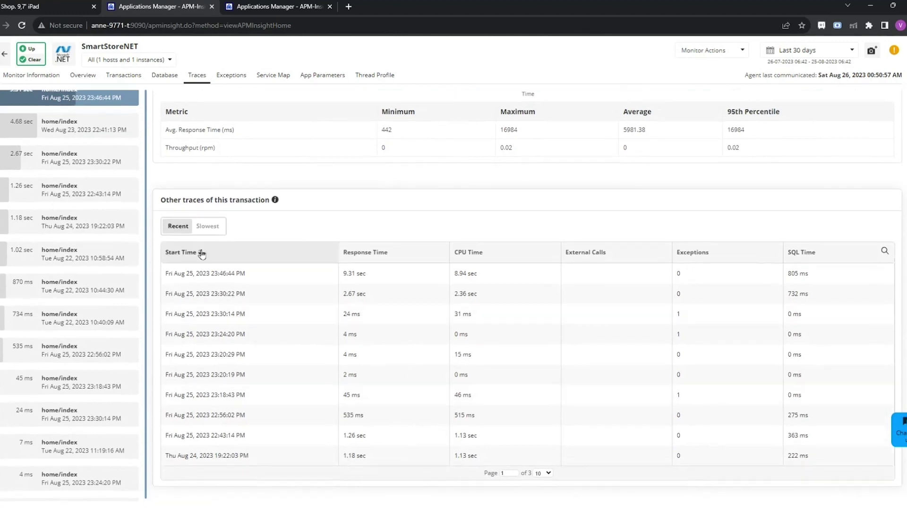
{"action": "left_click", "coordinate": [209, 227]}
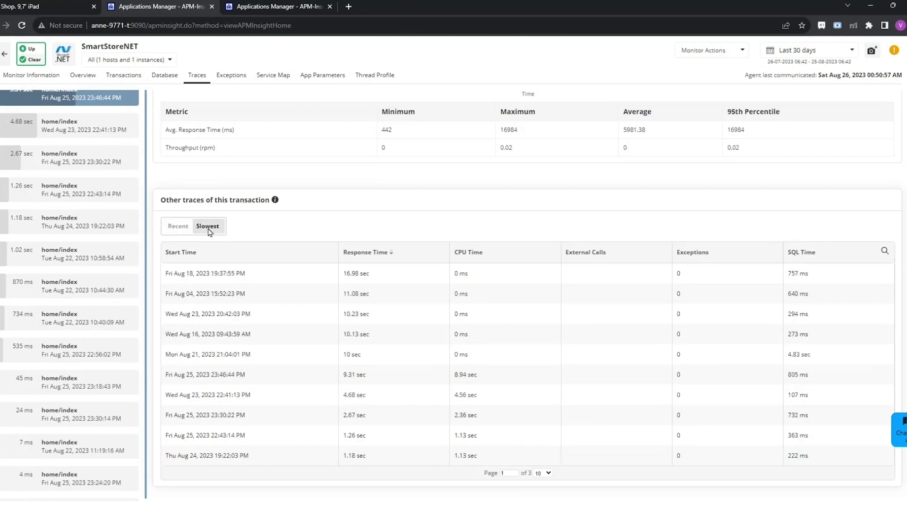
{"action": "left_click", "coordinate": [202, 274]}
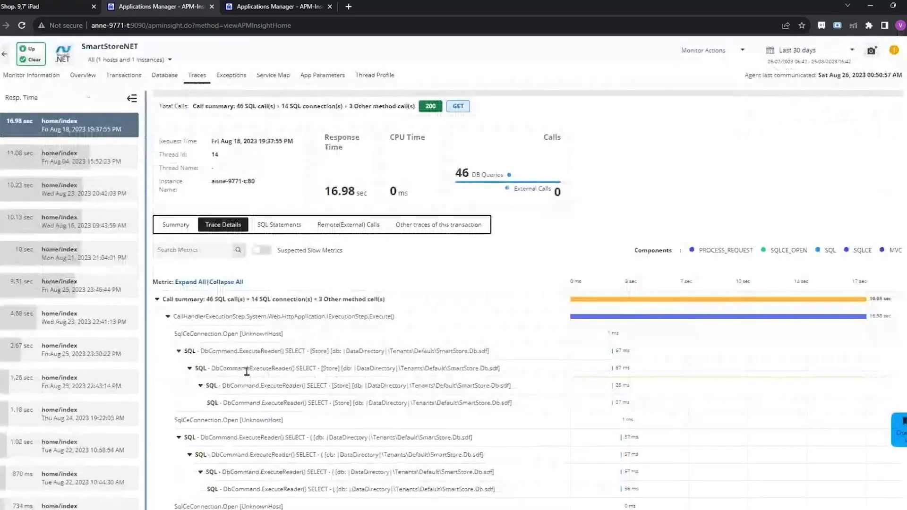
{"action": "scroll", "coordinate": [246, 371], "scroll_direction": "down", "scroll_amount": 8}
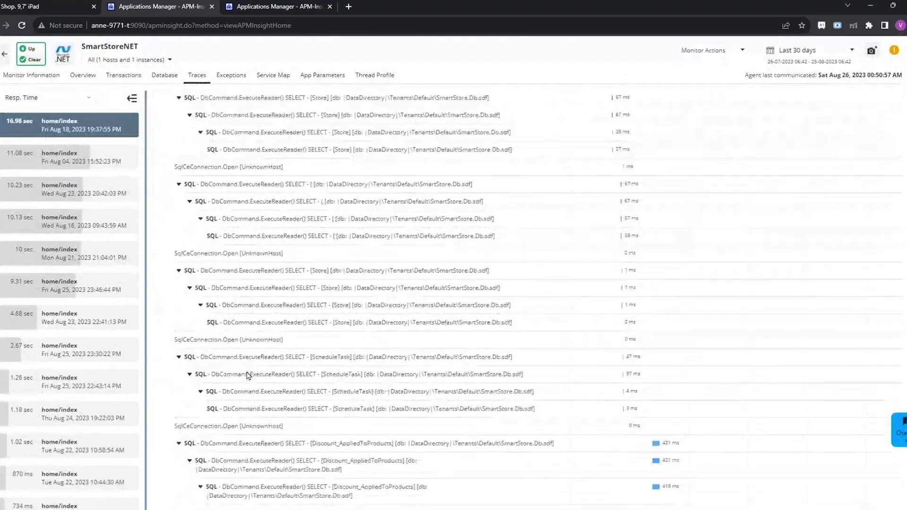
{"action": "scroll", "coordinate": [247, 371], "scroll_direction": "down", "scroll_amount": 4}
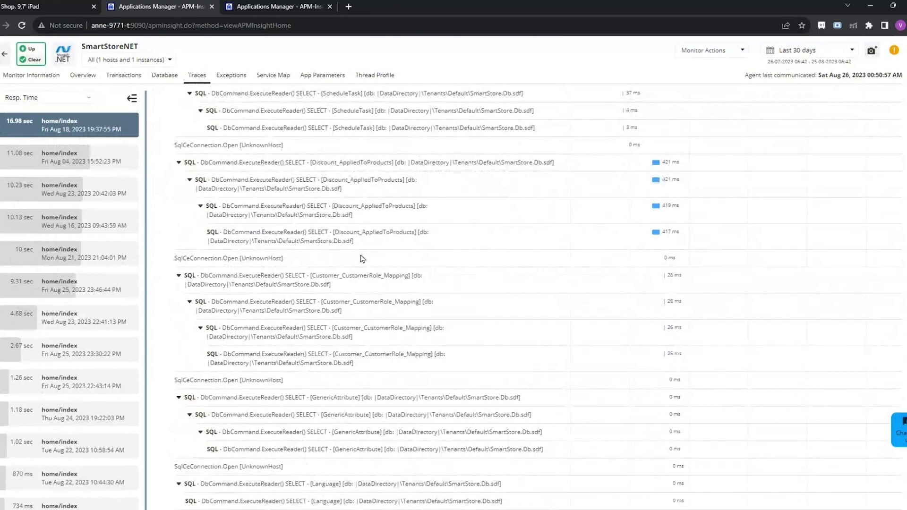
{"action": "scroll", "coordinate": [357, 260], "scroll_direction": "up", "scroll_amount": 8}
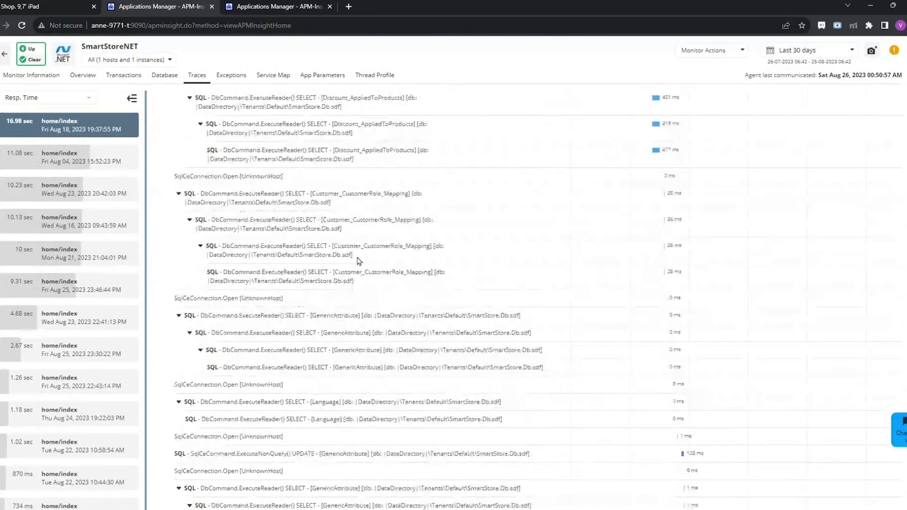
Highlight the suspected slow metrics in the Aug 18 home/index trace and examine the flagged calls
{"action": "left_click", "coordinate": [261, 171]}
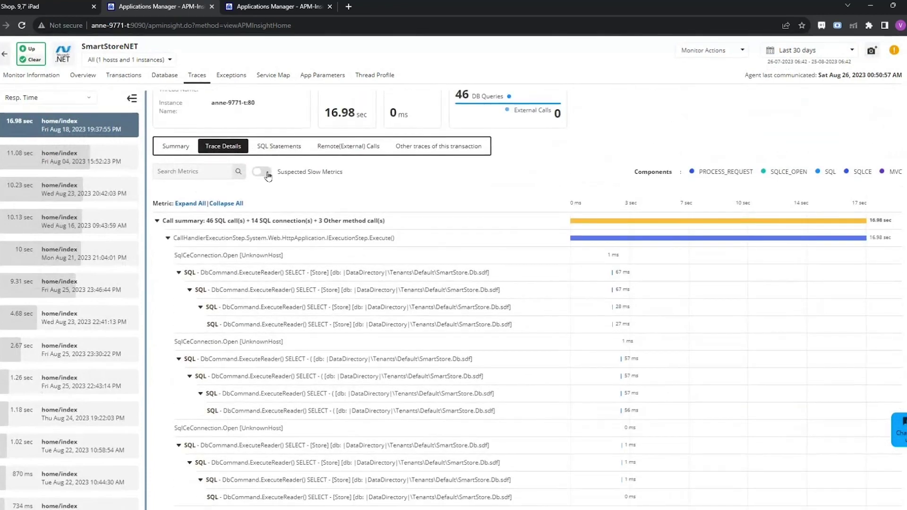
{"action": "scroll", "coordinate": [271, 346], "scroll_direction": "down", "scroll_amount": 7}
{"action": "scroll", "coordinate": [272, 346], "scroll_direction": "down", "scroll_amount": 3}
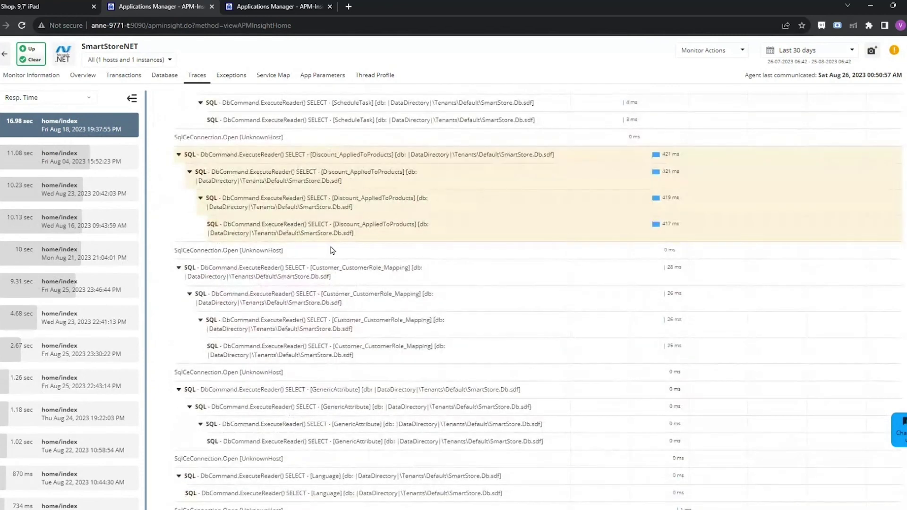
{"action": "scroll", "coordinate": [322, 278], "scroll_direction": "down", "scroll_amount": 3}
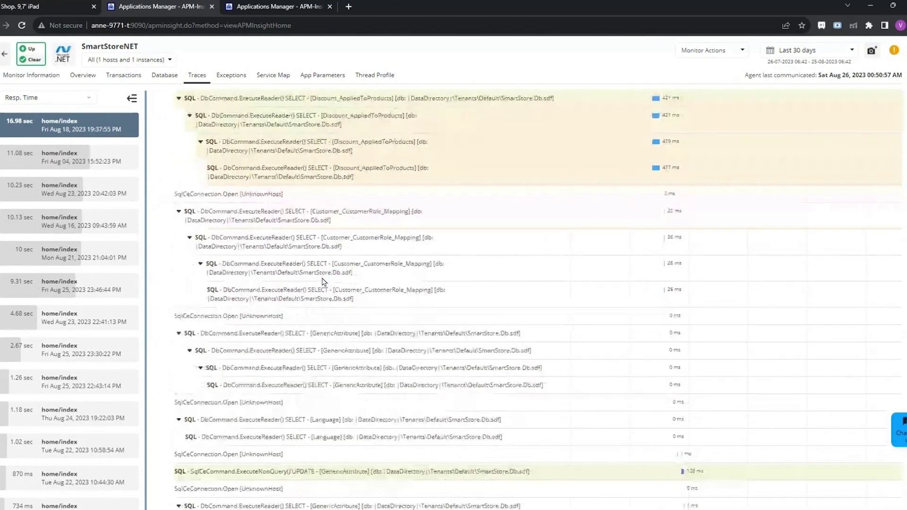
{"action": "scroll", "coordinate": [322, 282], "scroll_direction": "down", "scroll_amount": 4}
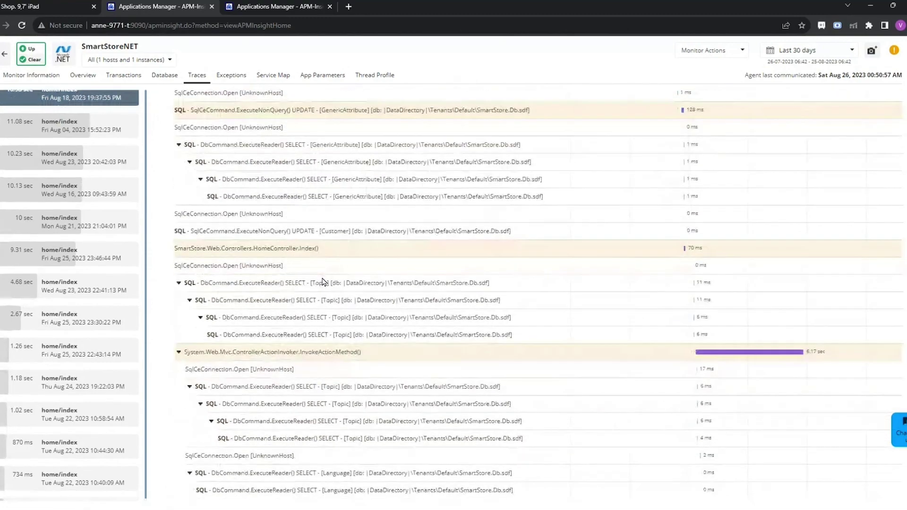
{"action": "scroll", "coordinate": [322, 278], "scroll_direction": "up", "scroll_amount": 6}
{"action": "scroll", "coordinate": [322, 279], "scroll_direction": "up", "scroll_amount": 10}
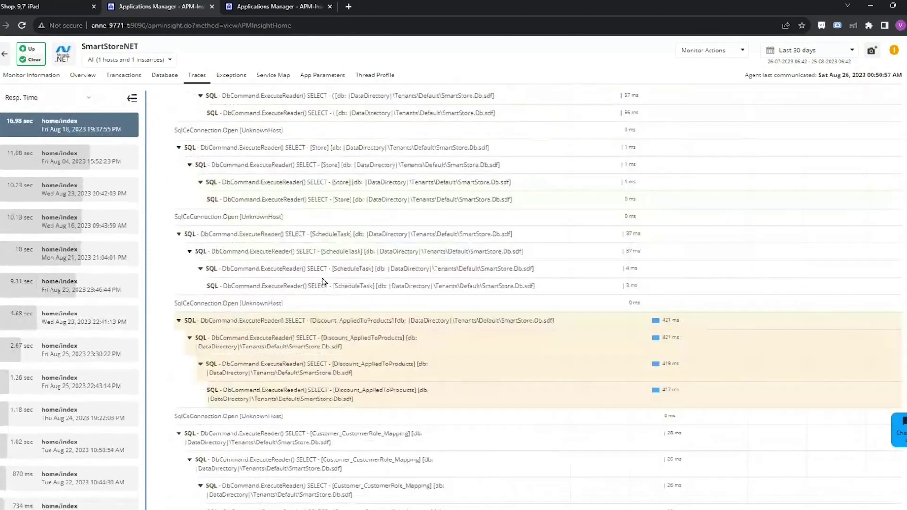
{"action": "scroll", "coordinate": [322, 282], "scroll_direction": "up", "scroll_amount": 5}
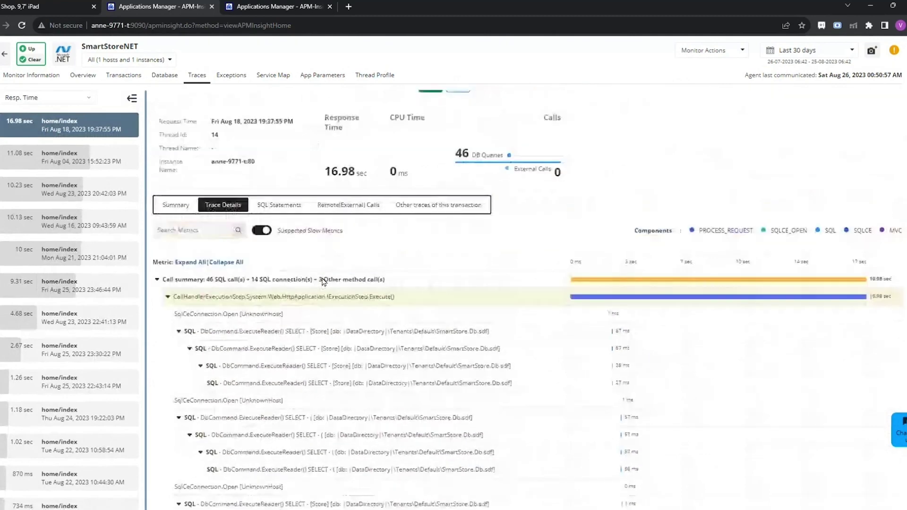
{"action": "scroll", "coordinate": [322, 282], "scroll_direction": "up", "scroll_amount": 2}
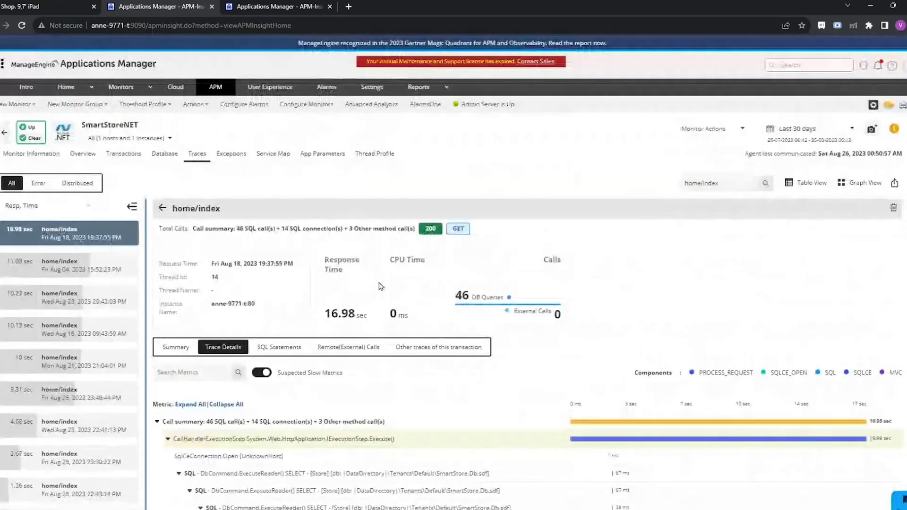
Check the error and distributed traces matching home/index, and return to the view of all traces
{"action": "left_click", "coordinate": [33, 185]}
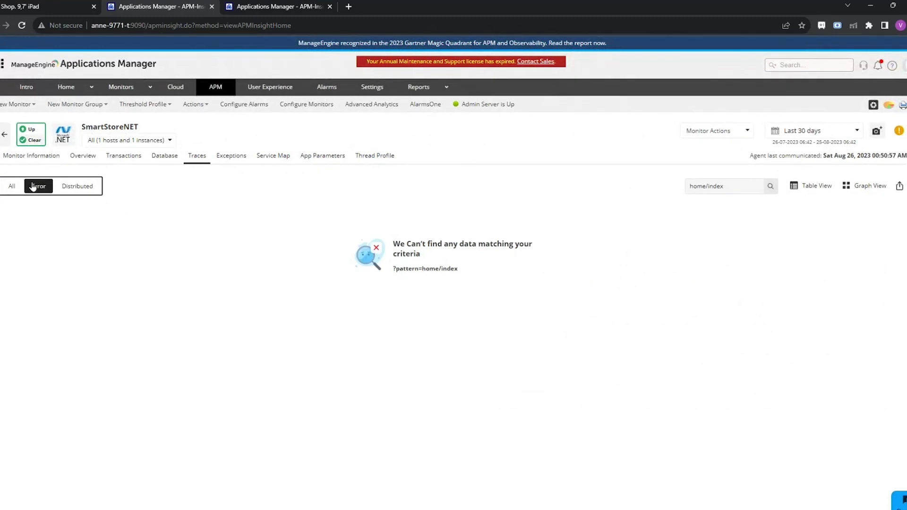
{"action": "left_click", "coordinate": [61, 191]}
{"action": "left_click", "coordinate": [14, 187]}
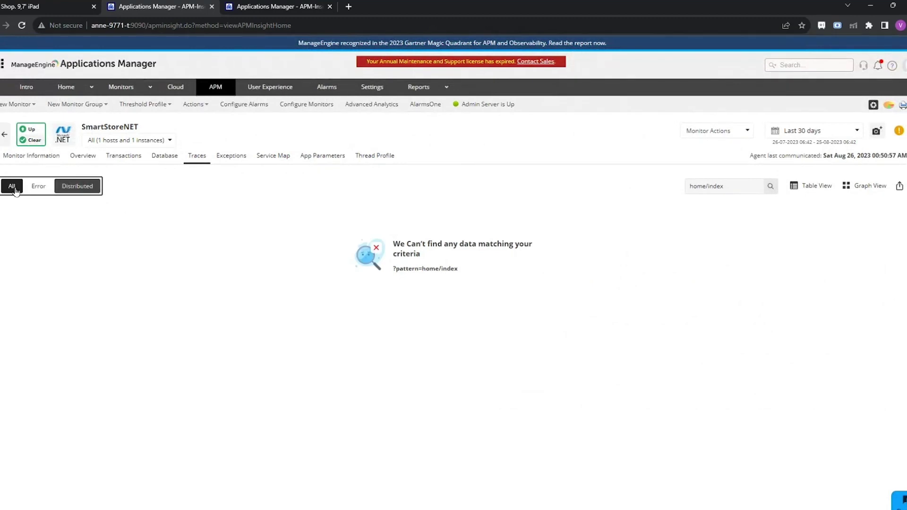
Return to the application list, open the APM application's traces and show only the error traces
{"action": "left_click", "coordinate": [5, 136]}
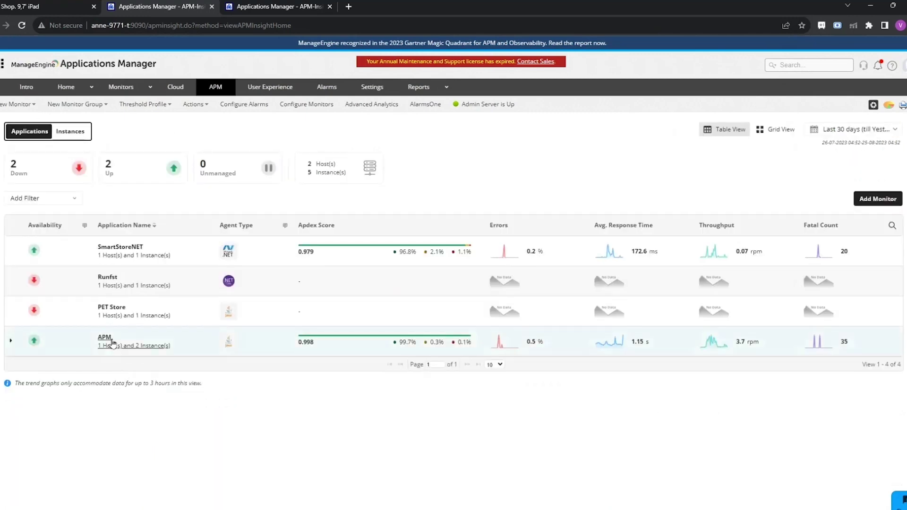
{"action": "left_click", "coordinate": [112, 343]}
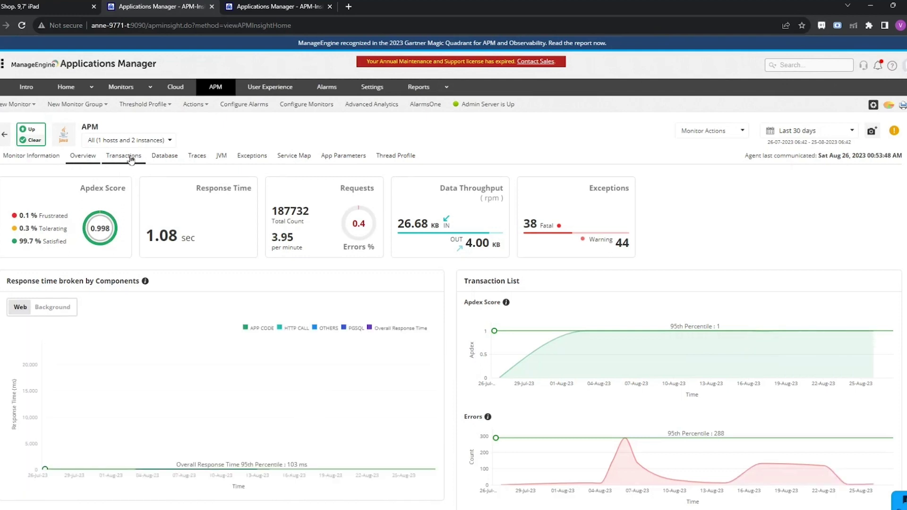
{"action": "left_click", "coordinate": [198, 160]}
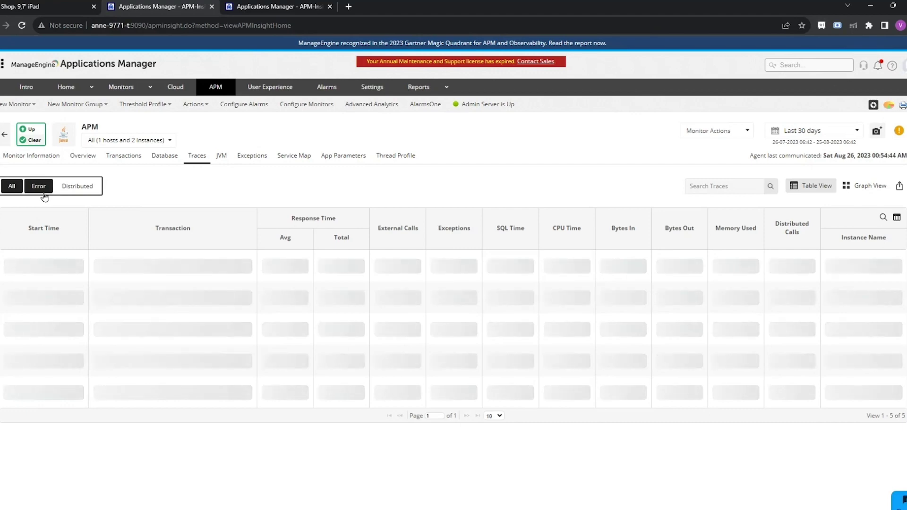
{"action": "left_click", "coordinate": [41, 189]}
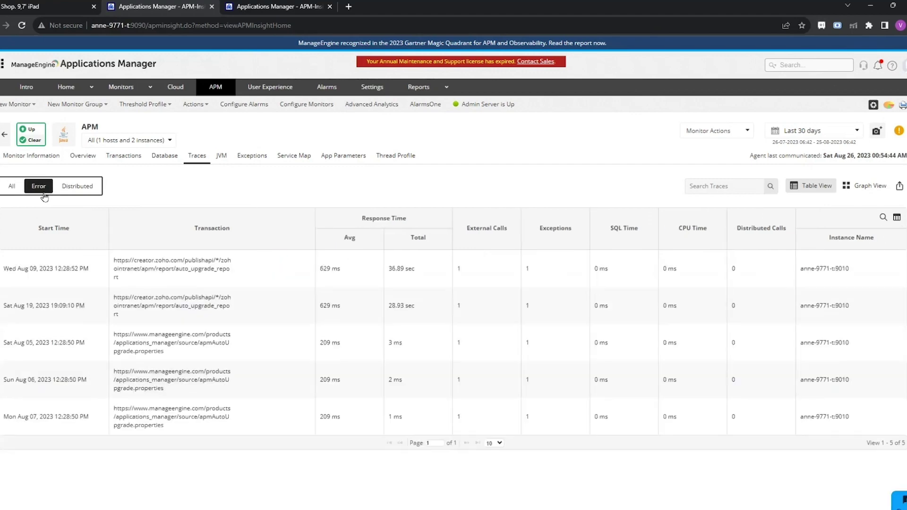
Open the auto_upgrade_report error trace from Wed Aug 09, 2023 12:28:52 PM and review its trace details
{"action": "left_click", "coordinate": [157, 269]}
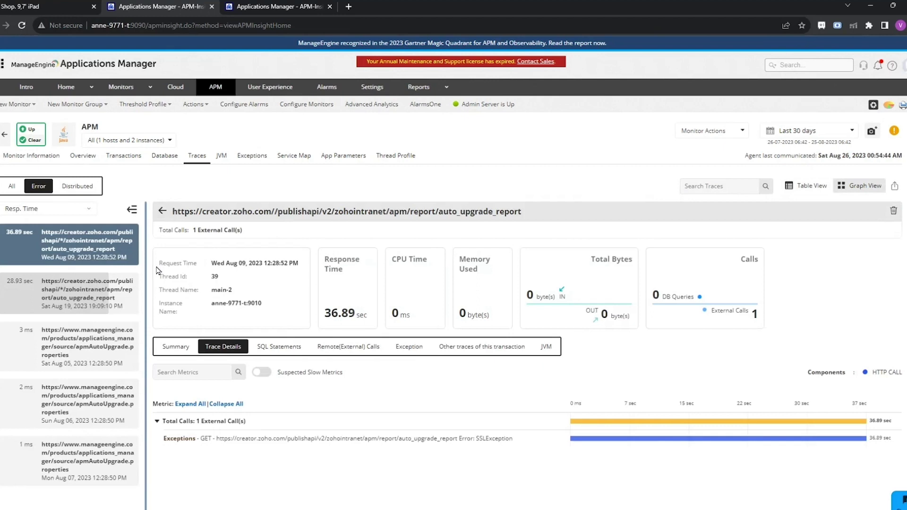
{"action": "scroll", "coordinate": [144, 273], "scroll_direction": "down", "scroll_amount": 1}
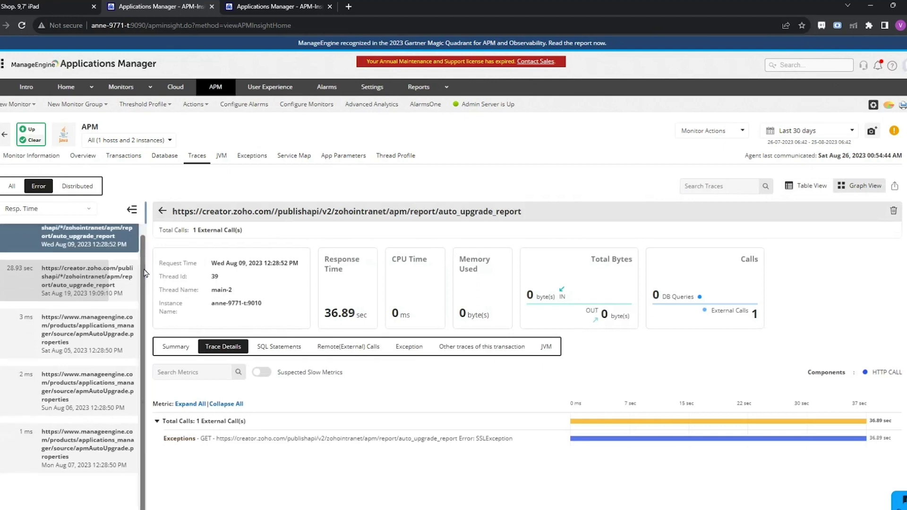
{"action": "scroll", "coordinate": [145, 273], "scroll_direction": "up", "scroll_amount": 1}
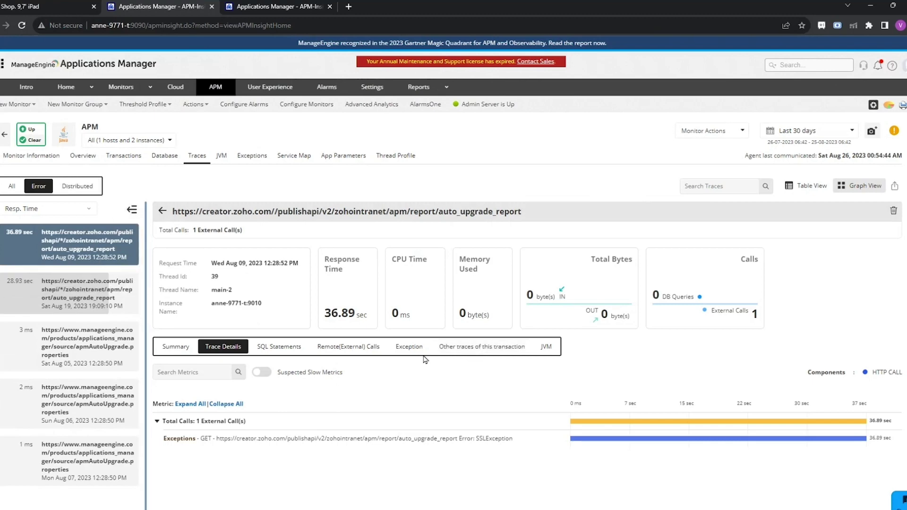
Check the JVM metrics of the Aug 09 auto_upgrade_report trace, and review the JVM CPU, classes and memory charts of the Aug 19 trace
{"action": "left_click", "coordinate": [545, 351]}
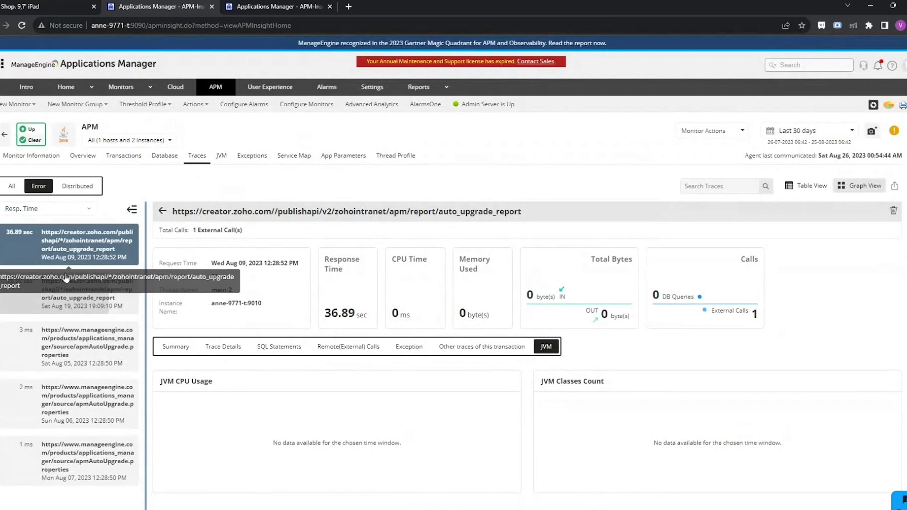
{"action": "left_click", "coordinate": [63, 298]}
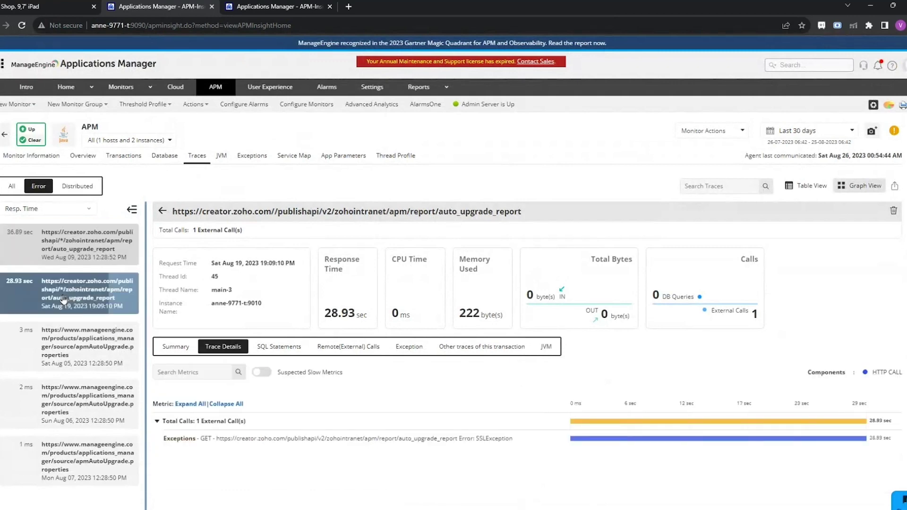
{"action": "left_click", "coordinate": [546, 346]}
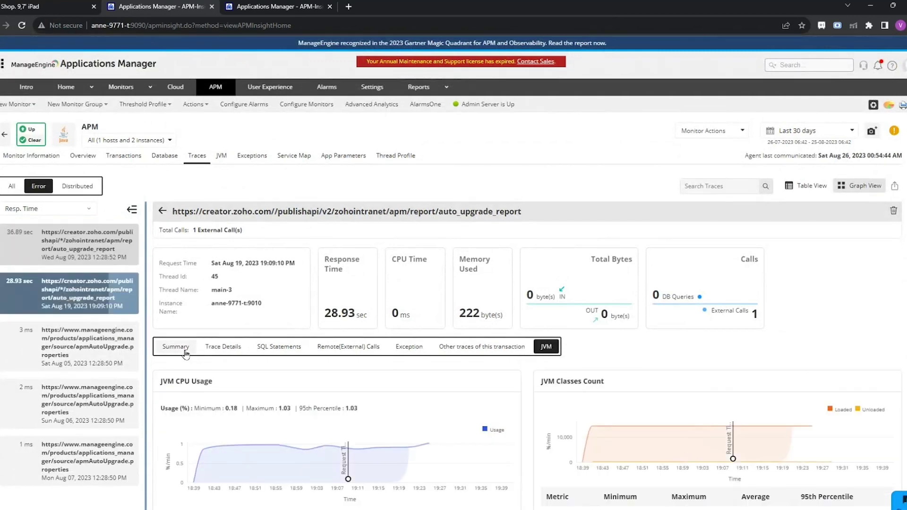
{"action": "scroll", "coordinate": [219, 389], "scroll_direction": "down", "scroll_amount": 3}
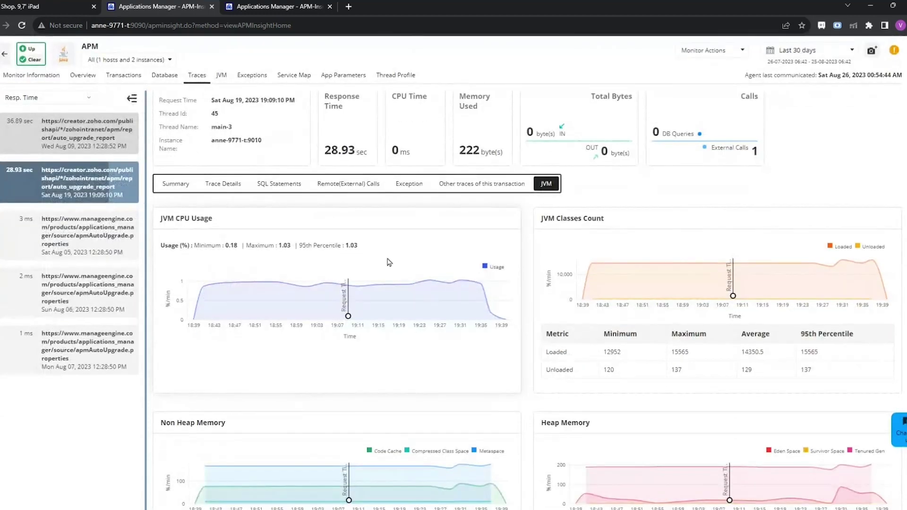
{"action": "scroll", "coordinate": [583, 284], "scroll_direction": "down", "scroll_amount": 3}
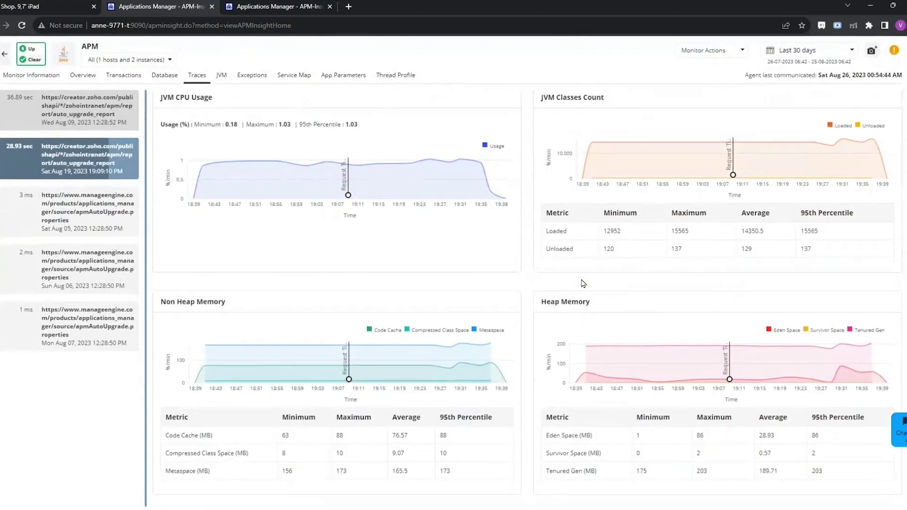
{"action": "scroll", "coordinate": [583, 283], "scroll_direction": "up", "scroll_amount": 6}
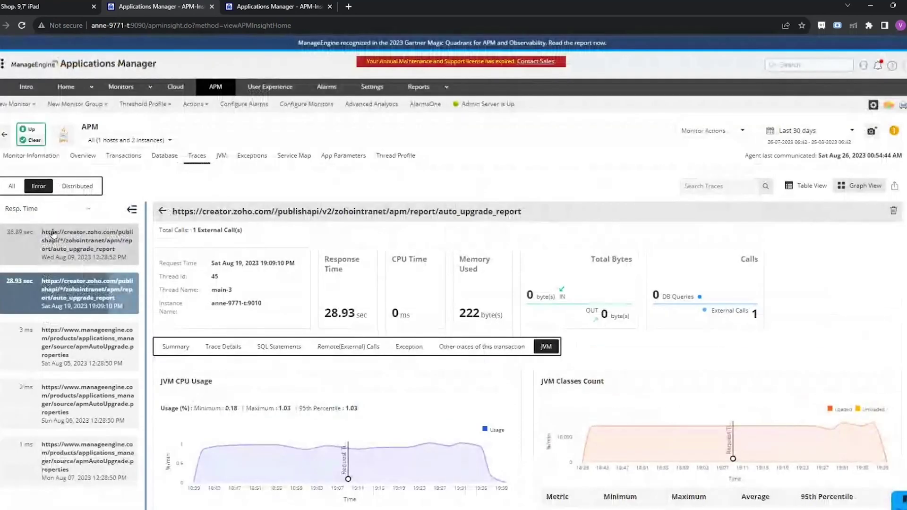
Show the distributed traces and inspect the monitor-info trace's details, collapsing and re-expanding the StandardHostValve.invoke() call
{"action": "left_click", "coordinate": [77, 186]}
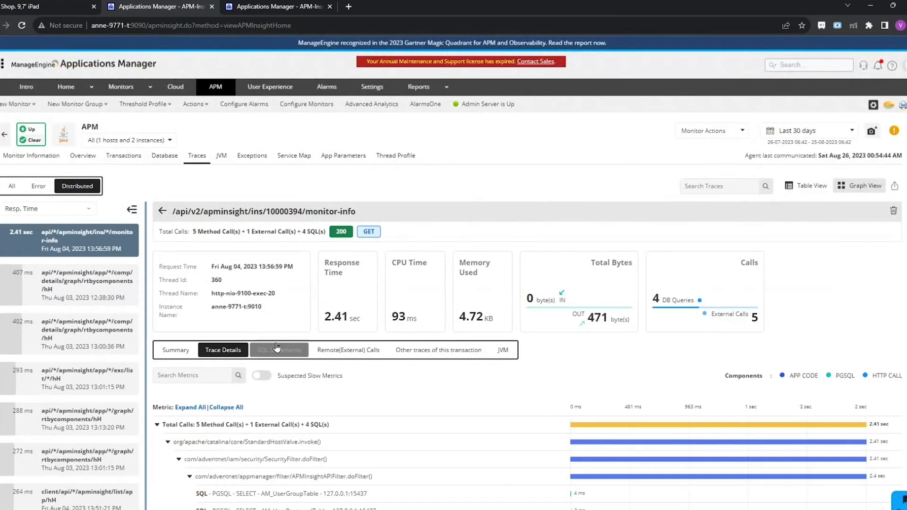
{"action": "scroll", "coordinate": [272, 330], "scroll_direction": "down", "scroll_amount": 3}
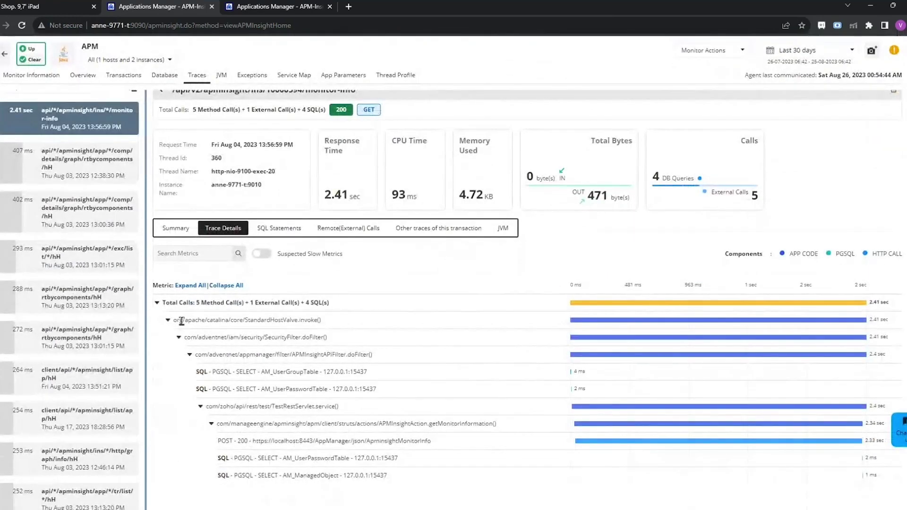
{"action": "left_click", "coordinate": [168, 320]}
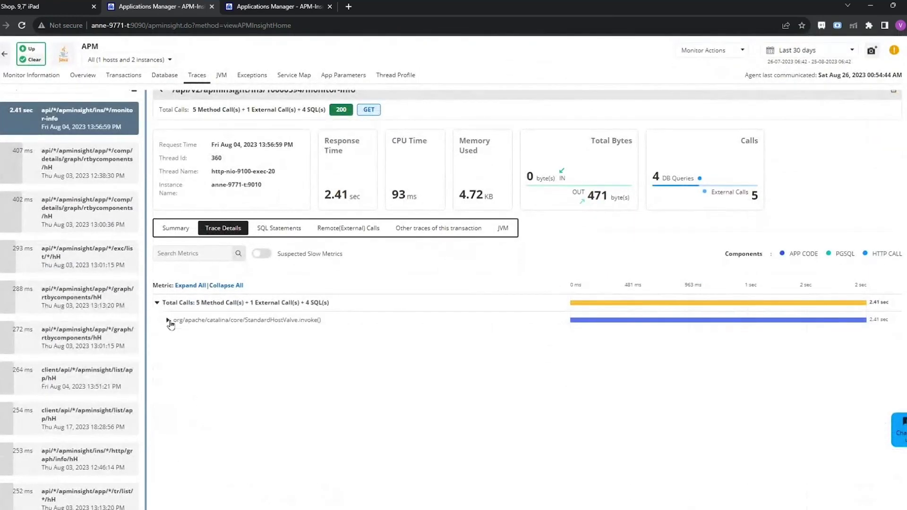
{"action": "left_click", "coordinate": [168, 320]}
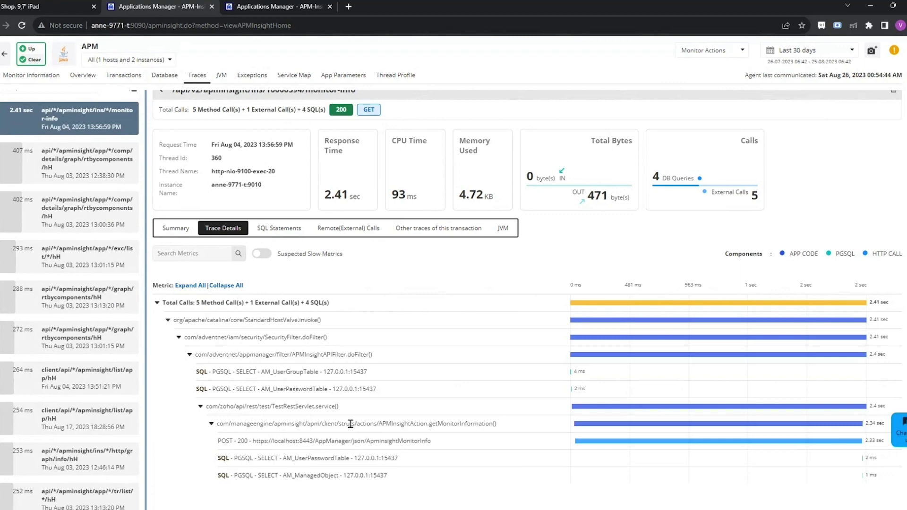
{"action": "scroll", "coordinate": [350, 423], "scroll_direction": "up", "scroll_amount": 3}
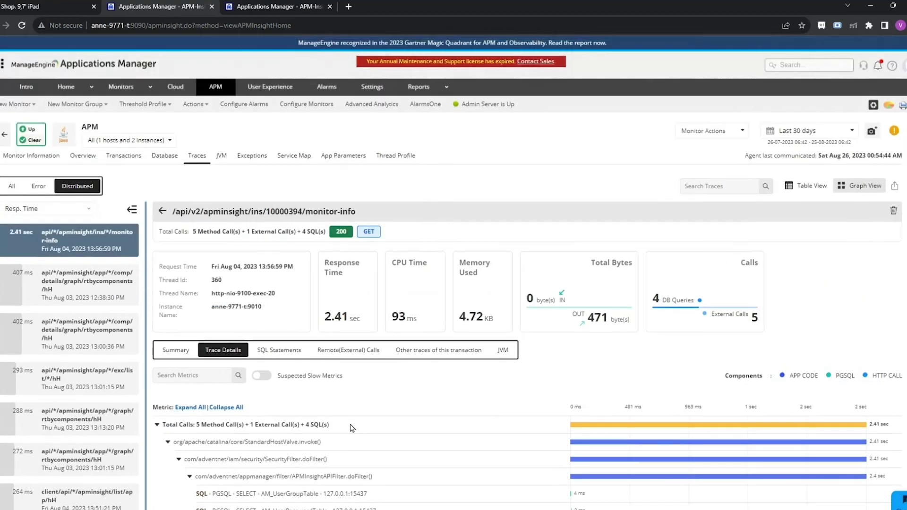
Switch to the APM Insight Webinar presentation in Zoho Show
{"action": "key", "text": "alt+Tab"}
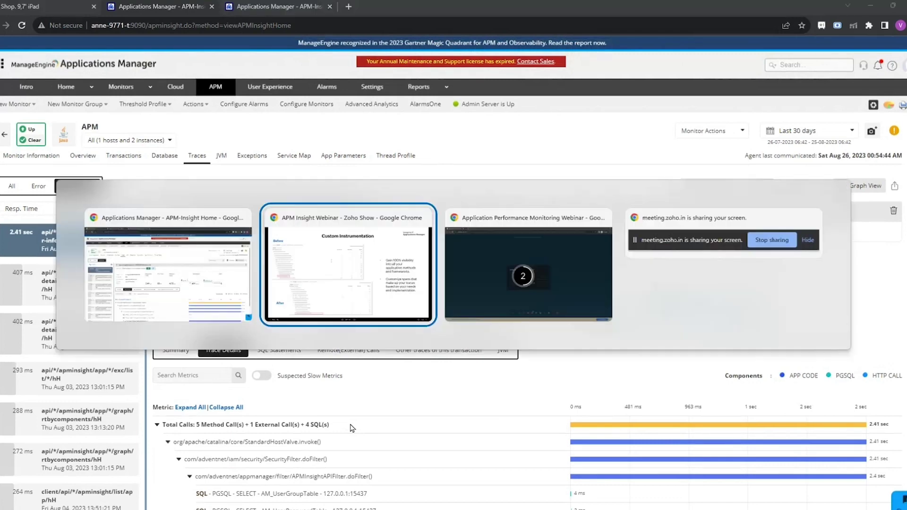
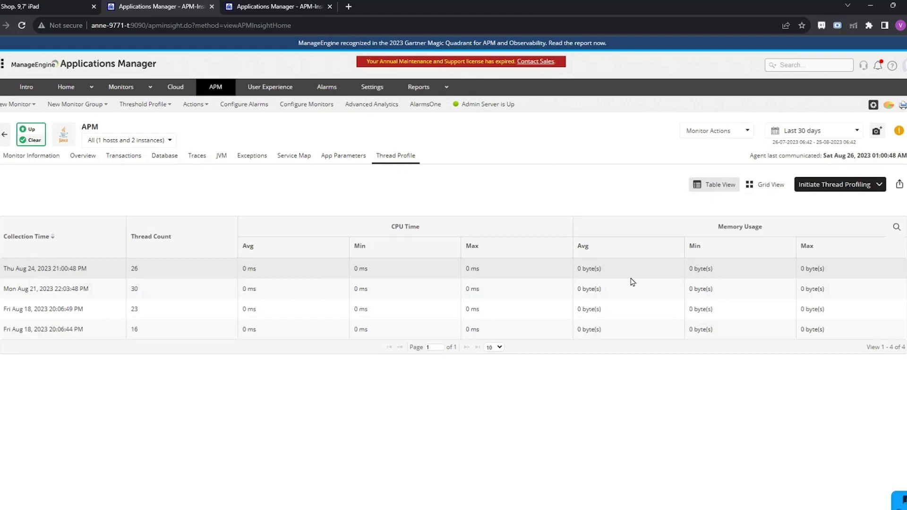
Open the options for initiating thread profiling on the APM application's thread profile page
{"action": "left_click", "coordinate": [844, 194]}
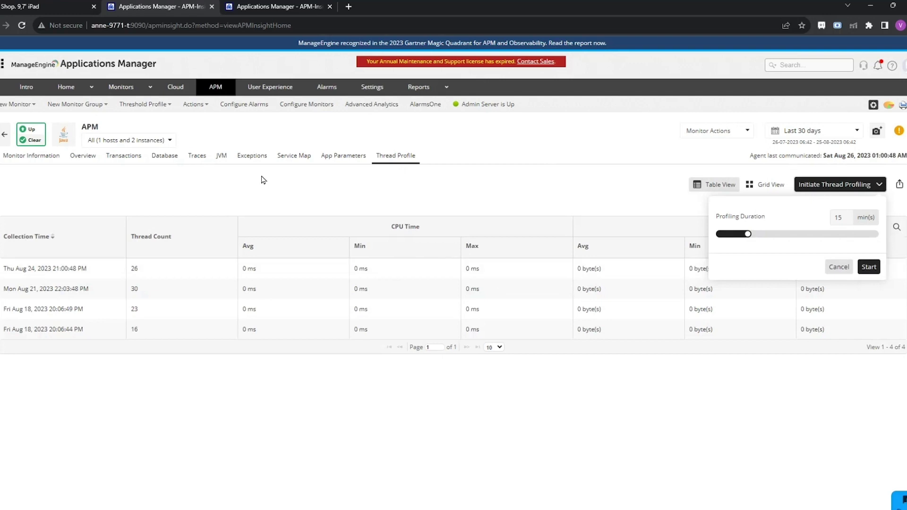
Open the APM application's JVM summary and review its heap and non-heap memory, CPU, classes, Just In Time compiler and runtime memory charts
{"action": "left_click", "coordinate": [223, 156]}
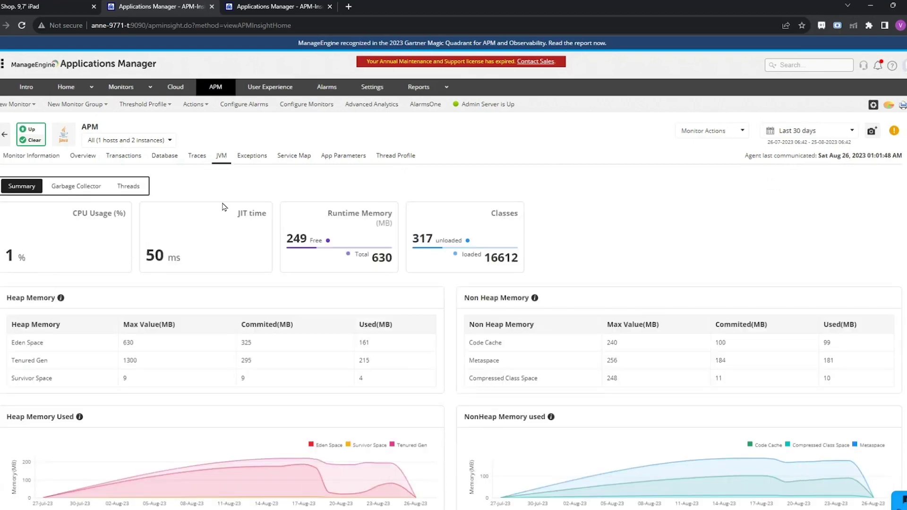
{"action": "scroll", "coordinate": [218, 227], "scroll_direction": "down", "scroll_amount": 2}
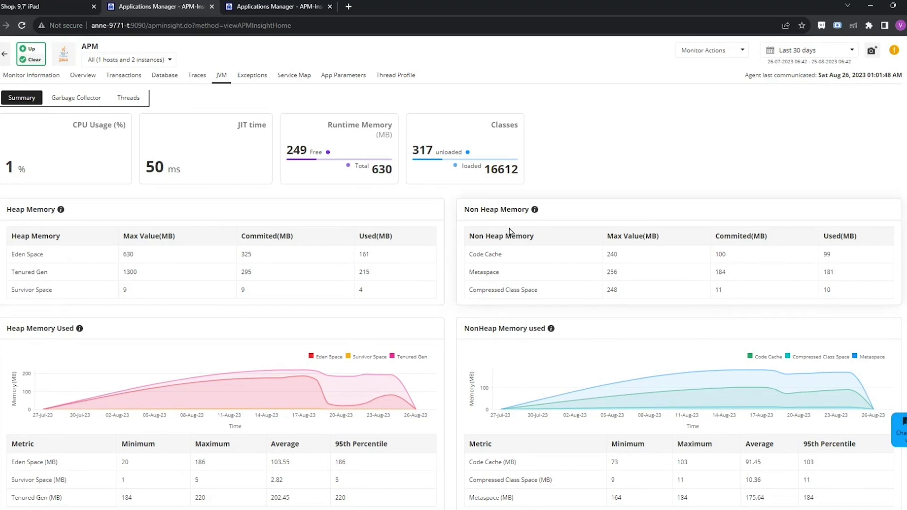
{"action": "scroll", "coordinate": [509, 231], "scroll_direction": "down", "scroll_amount": 3}
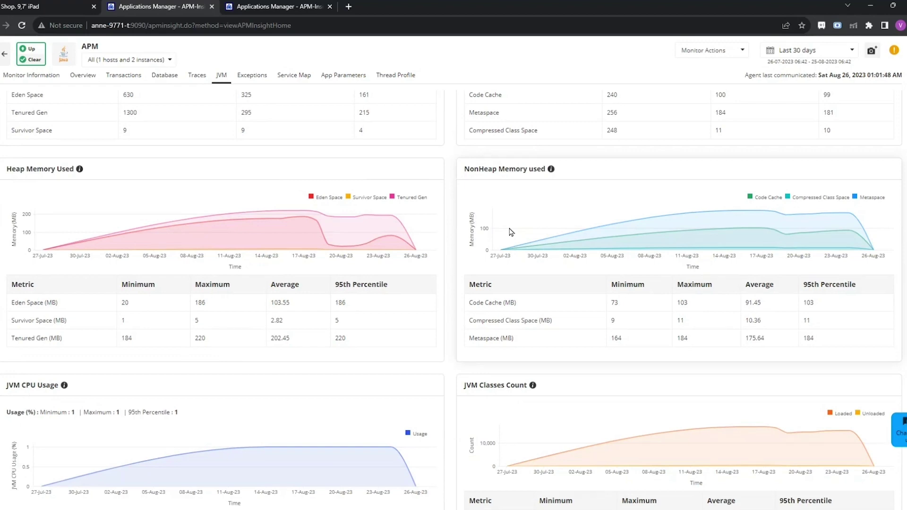
{"action": "scroll", "coordinate": [509, 231], "scroll_direction": "down", "scroll_amount": 4}
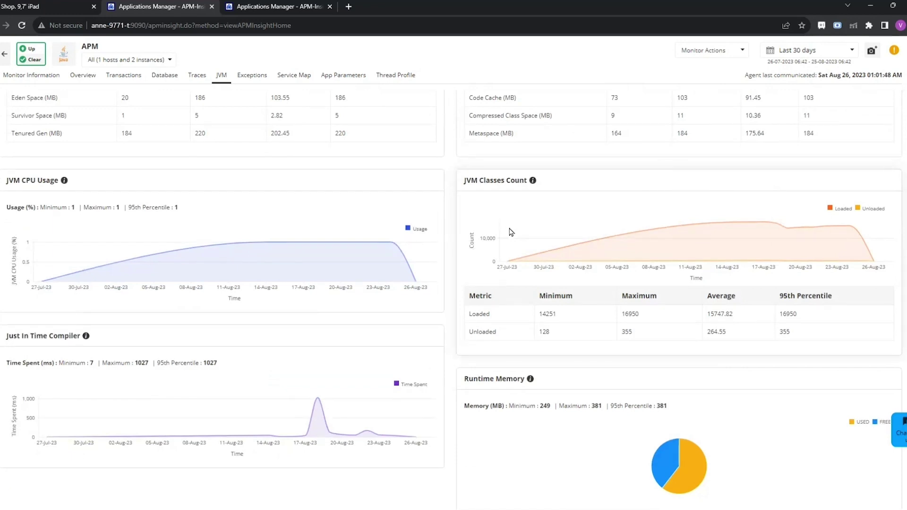
{"action": "scroll", "coordinate": [510, 231], "scroll_direction": "down", "scroll_amount": 1}
{"action": "mouse_move", "coordinate": [659, 437]}
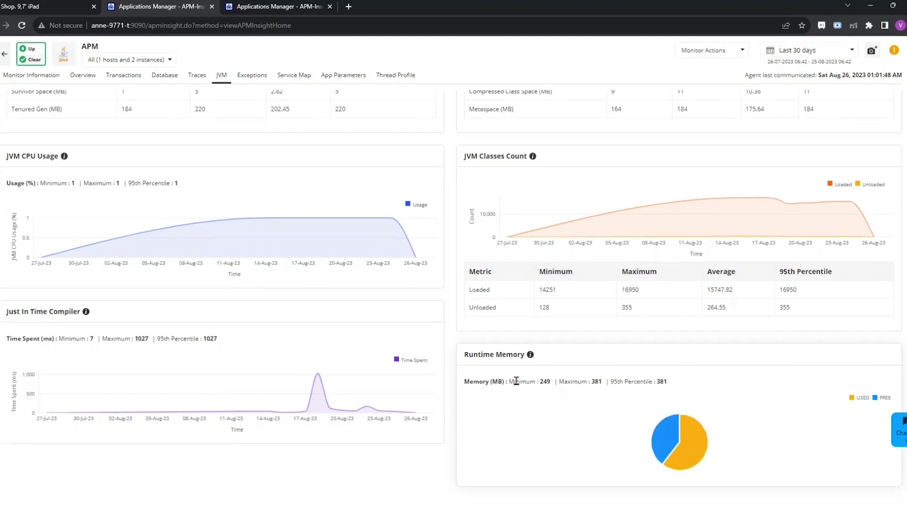
Show the JVM garbage collector metrics and review the PS MarkSweep and PS Scavenge collection time and object count charts
{"action": "scroll", "coordinate": [518, 385], "scroll_direction": "up", "scroll_amount": 8}
{"action": "scroll", "coordinate": [518, 385], "scroll_direction": "up", "scroll_amount": 2}
{"action": "left_click", "coordinate": [87, 193]}
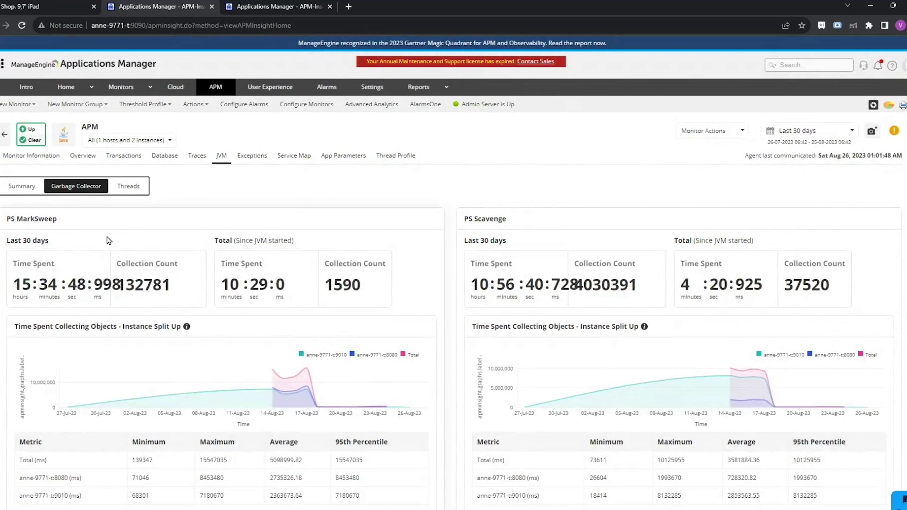
{"action": "scroll", "coordinate": [108, 240], "scroll_direction": "down", "scroll_amount": 3}
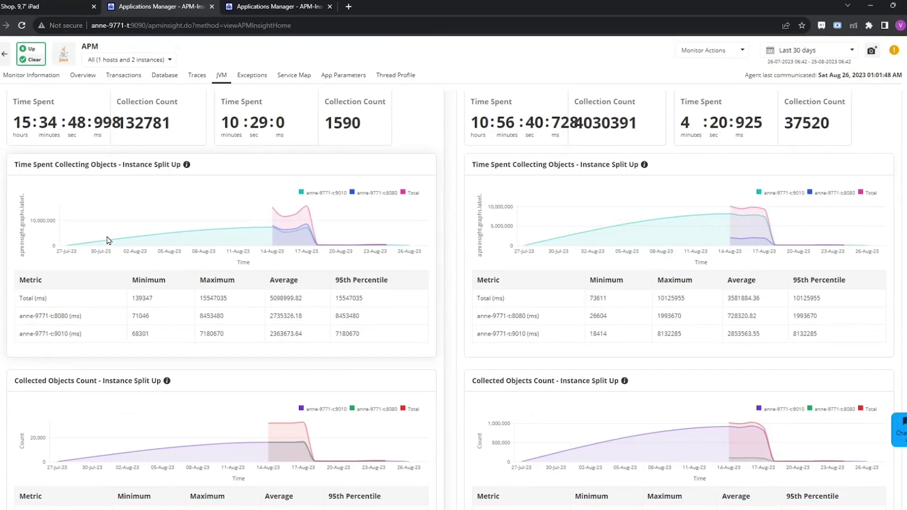
{"action": "scroll", "coordinate": [108, 240], "scroll_direction": "down", "scroll_amount": 1}
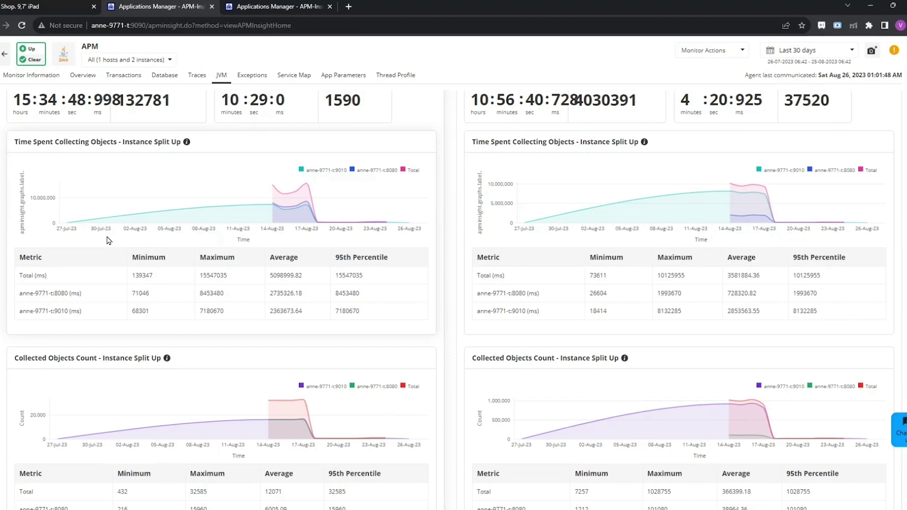
{"action": "scroll", "coordinate": [108, 241], "scroll_direction": "down", "scroll_amount": 2}
Show the JVM threads view and review the thread count chart, the aggregated CPU and user time, and the collection history table
{"action": "scroll", "coordinate": [108, 240], "scroll_direction": "up", "scroll_amount": 6}
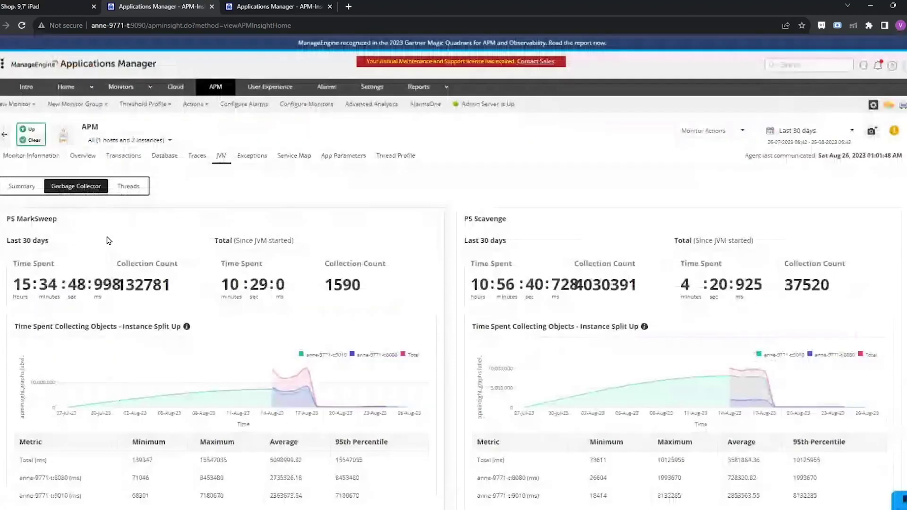
{"action": "left_click", "coordinate": [139, 191]}
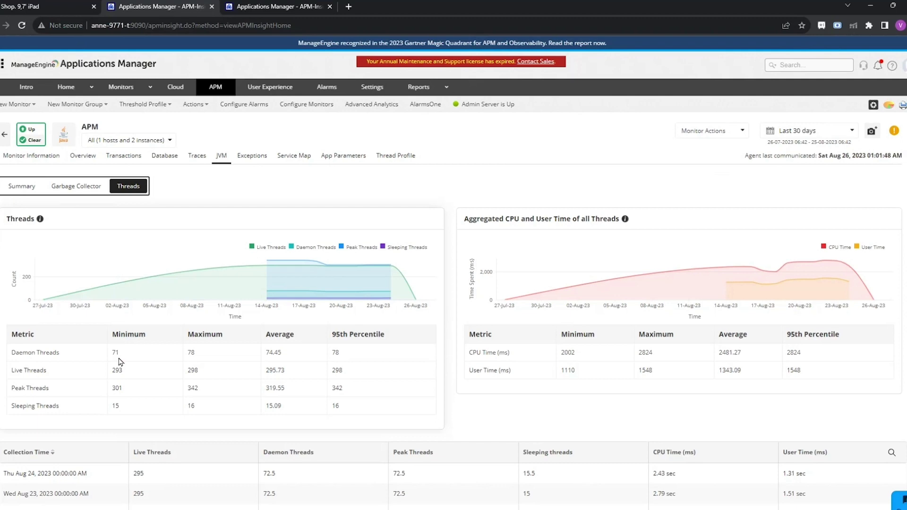
{"action": "scroll", "coordinate": [120, 362], "scroll_direction": "down", "scroll_amount": 3}
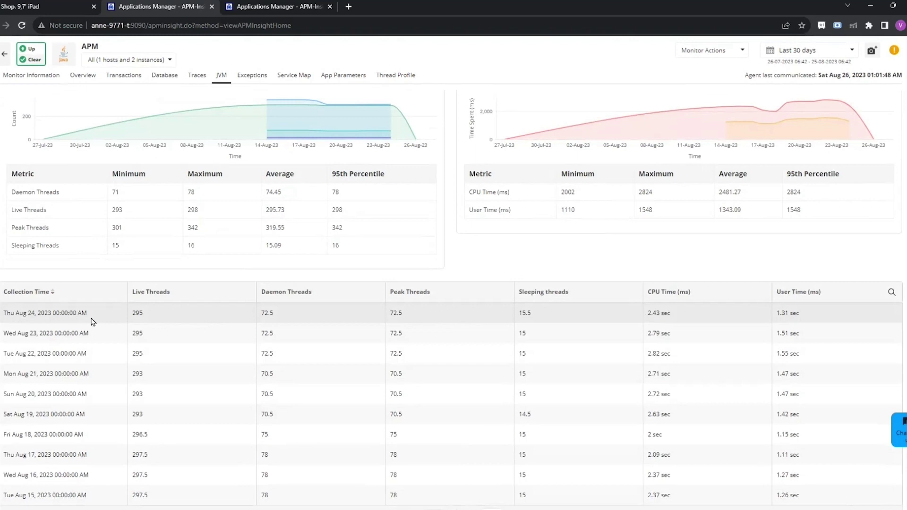
{"action": "scroll", "coordinate": [93, 322], "scroll_direction": "down", "scroll_amount": 1}
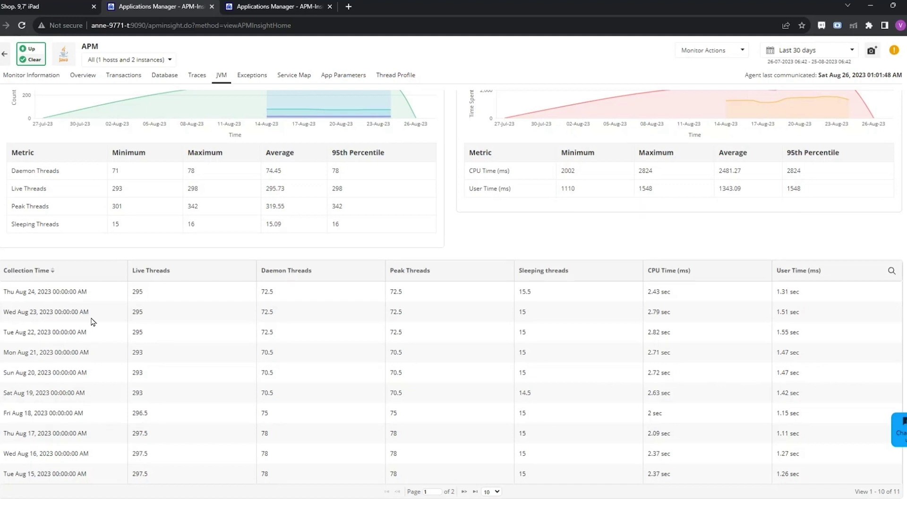
{"action": "scroll", "coordinate": [93, 321], "scroll_direction": "up", "scroll_amount": 3}
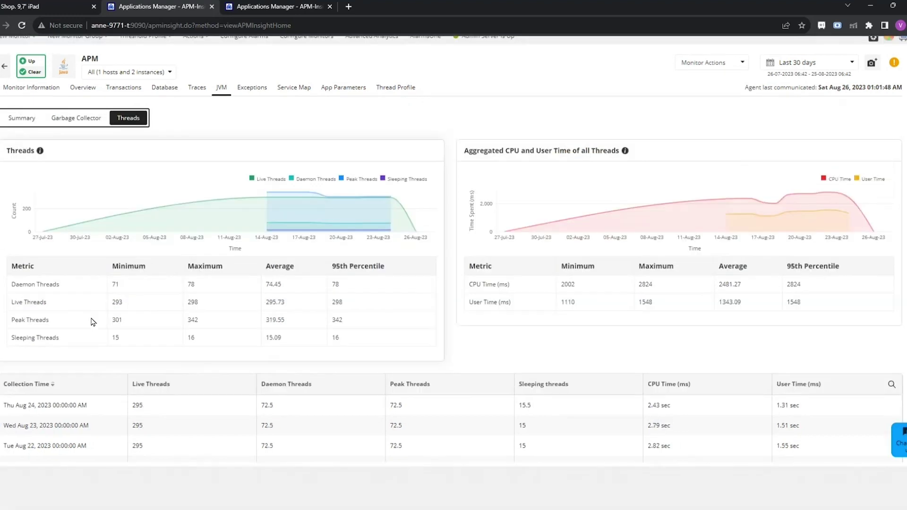
{"action": "scroll", "coordinate": [93, 322], "scroll_direction": "up", "scroll_amount": 2}
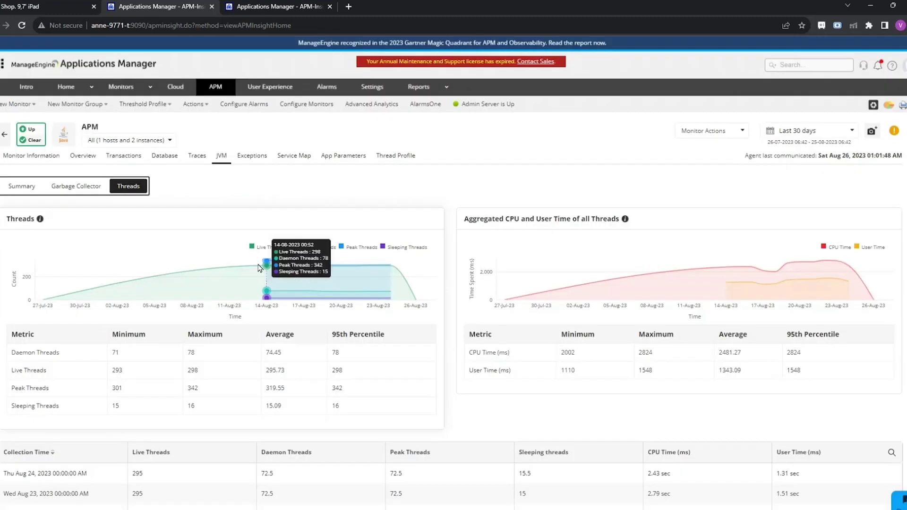
Display the Blocked-Threads-Count, BufferPool-direct-MemoryUsed and BufferPool-mapped-MemoryUsed app parameters together and review their charts
{"action": "left_click", "coordinate": [350, 163]}
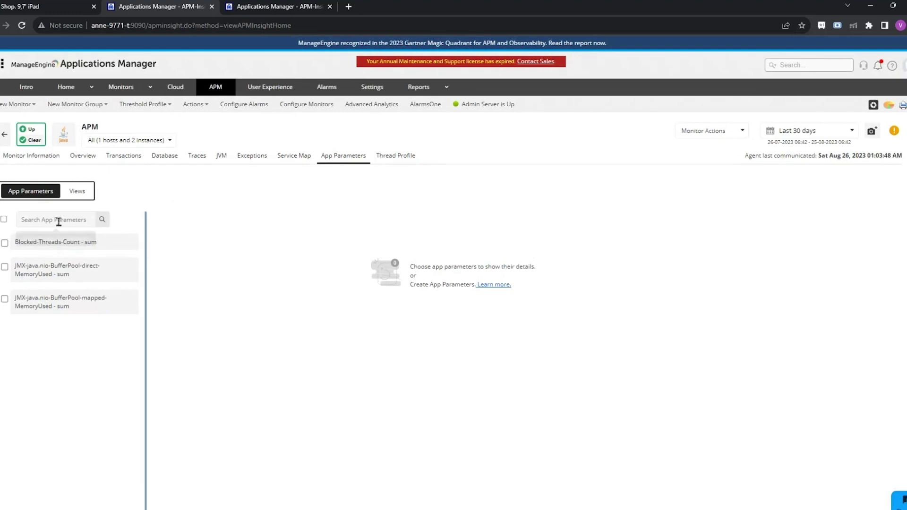
{"action": "left_click", "coordinate": [6, 244]}
{"action": "left_click", "coordinate": [5, 267]}
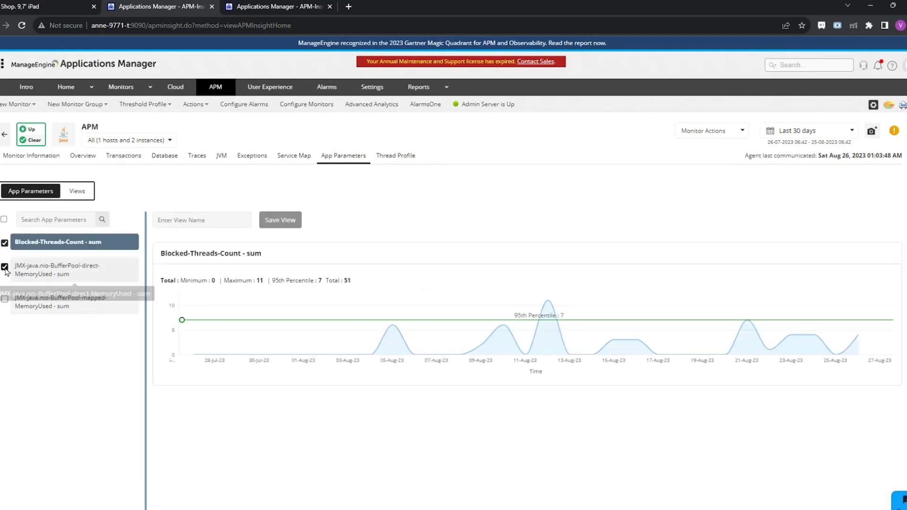
{"action": "left_click", "coordinate": [5, 299]}
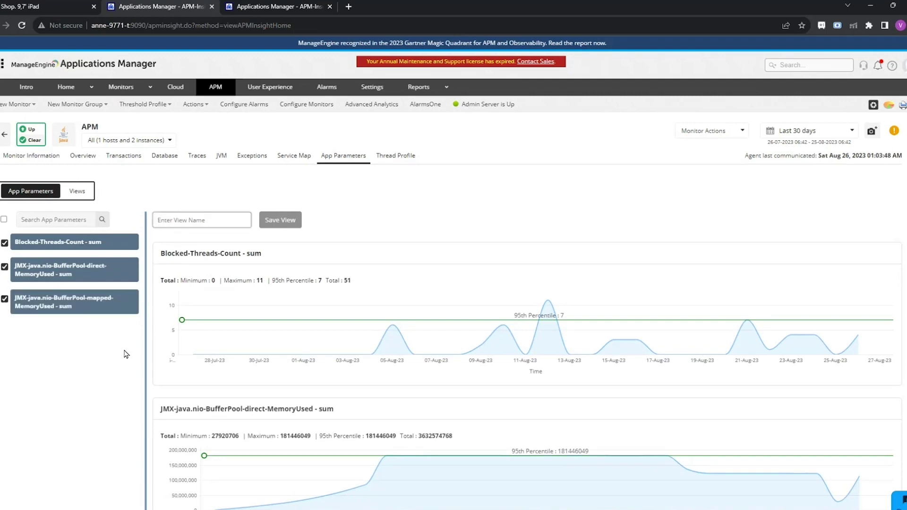
{"action": "scroll", "coordinate": [265, 349], "scroll_direction": "down", "scroll_amount": 2}
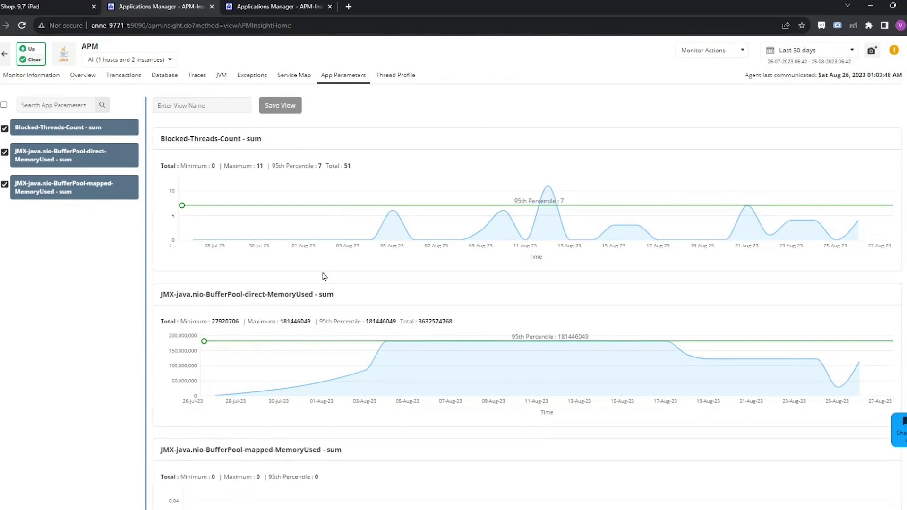
{"action": "mouse_move", "coordinate": [548, 188]}
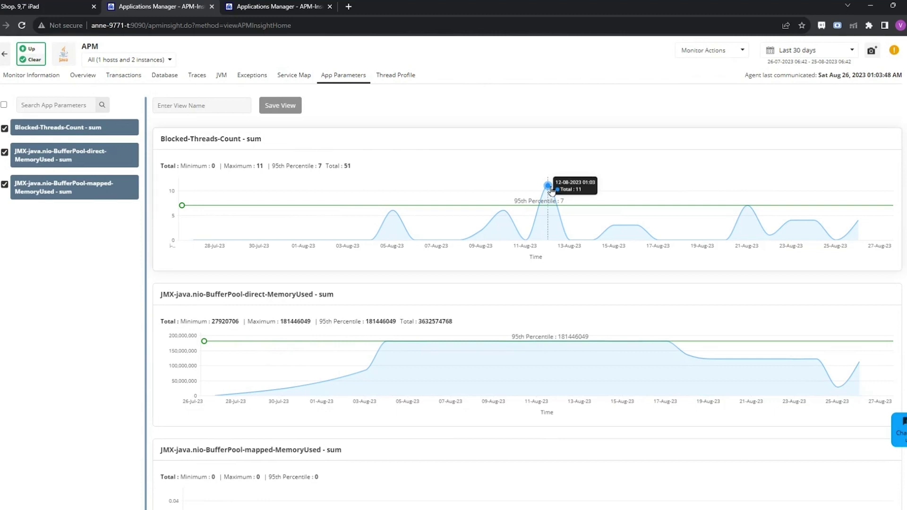
{"action": "scroll", "coordinate": [412, 298], "scroll_direction": "down", "scroll_amount": 2}
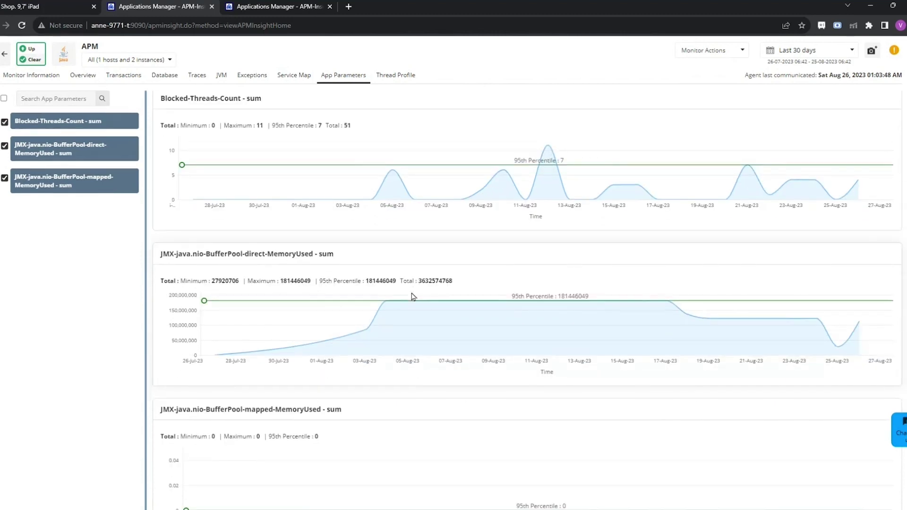
{"action": "scroll", "coordinate": [414, 297], "scroll_direction": "down", "scroll_amount": 1}
{"action": "scroll", "coordinate": [411, 297], "scroll_direction": "up", "scroll_amount": 5}
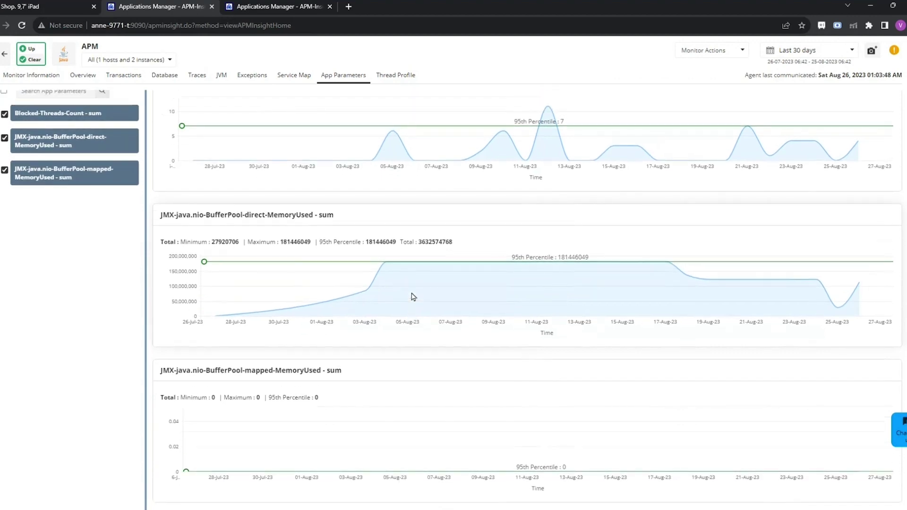
{"action": "scroll", "coordinate": [413, 297], "scroll_direction": "down", "scroll_amount": 2}
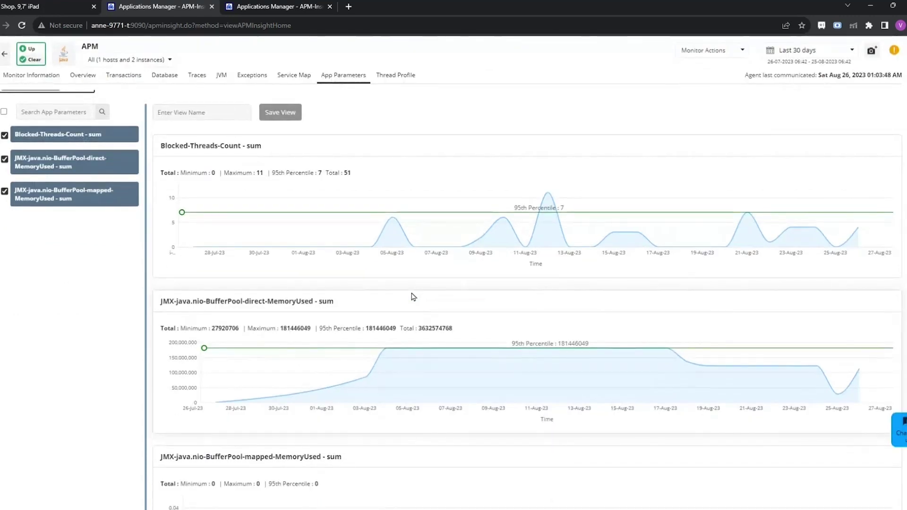
{"action": "mouse_move", "coordinate": [388, 359]}
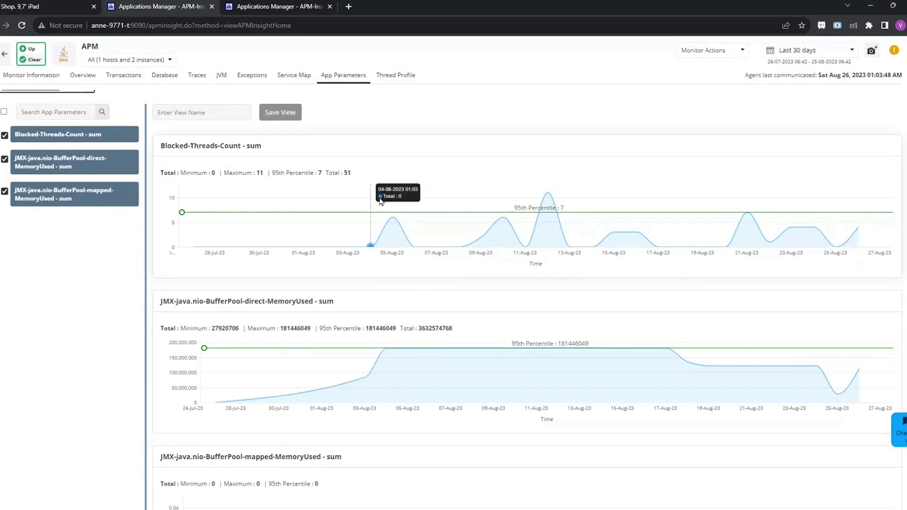
Open the APM application's service map and inspect the connection details of the anne-9771-t:8443 HTTP call component
{"action": "left_click", "coordinate": [294, 77]}
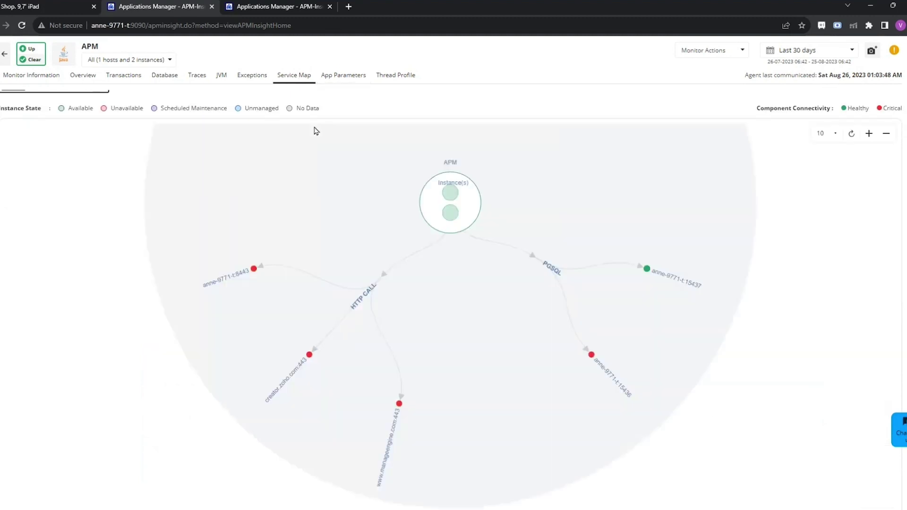
{"action": "scroll", "coordinate": [316, 130], "scroll_direction": "up", "scroll_amount": 2}
{"action": "scroll", "coordinate": [466, 107], "scroll_direction": "down", "scroll_amount": 2}
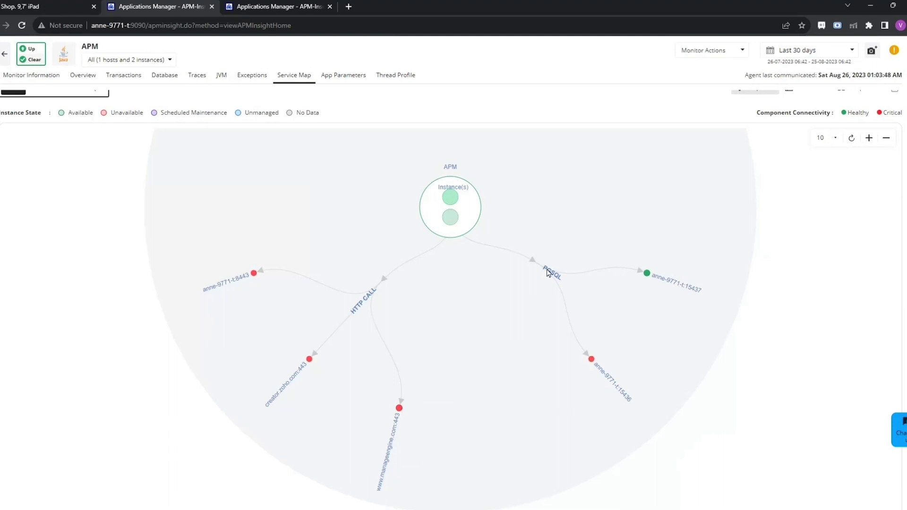
{"action": "scroll", "coordinate": [546, 273], "scroll_direction": "up", "scroll_amount": 3}
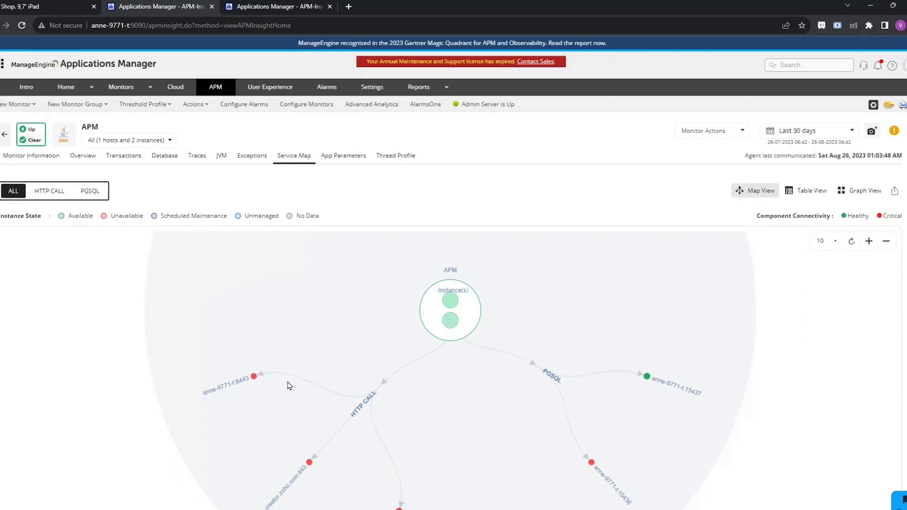
{"action": "mouse_move", "coordinate": [254, 378]}
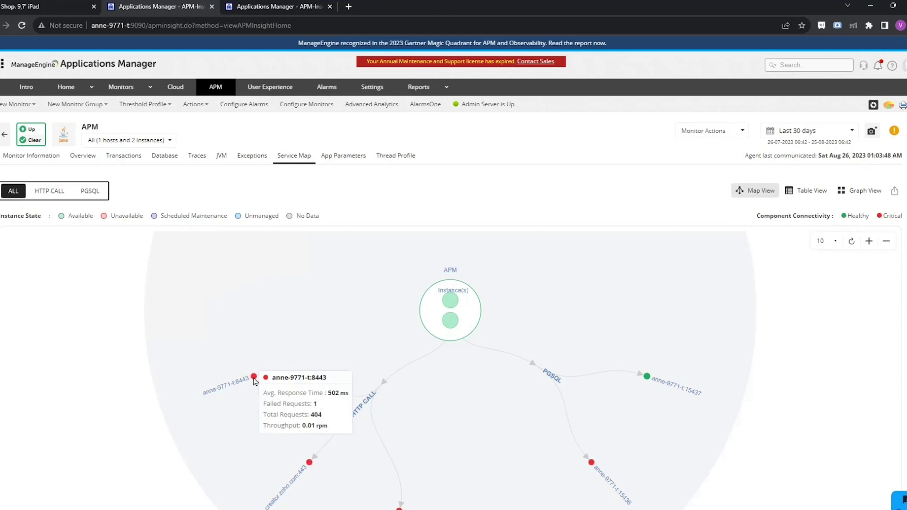
{"action": "mouse_move", "coordinate": [257, 381]}
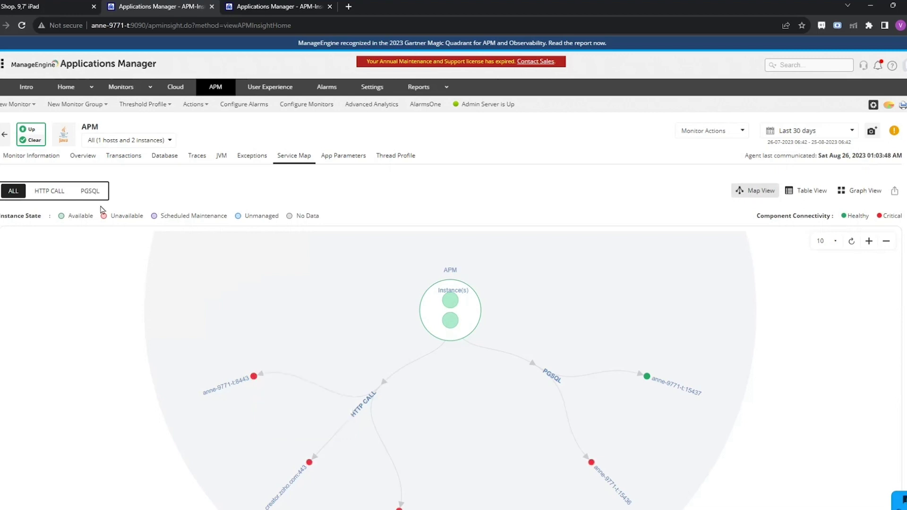
Filter the service map to show only the HTTP CALL components, and change the filter to PGSQL
{"action": "left_click", "coordinate": [61, 196]}
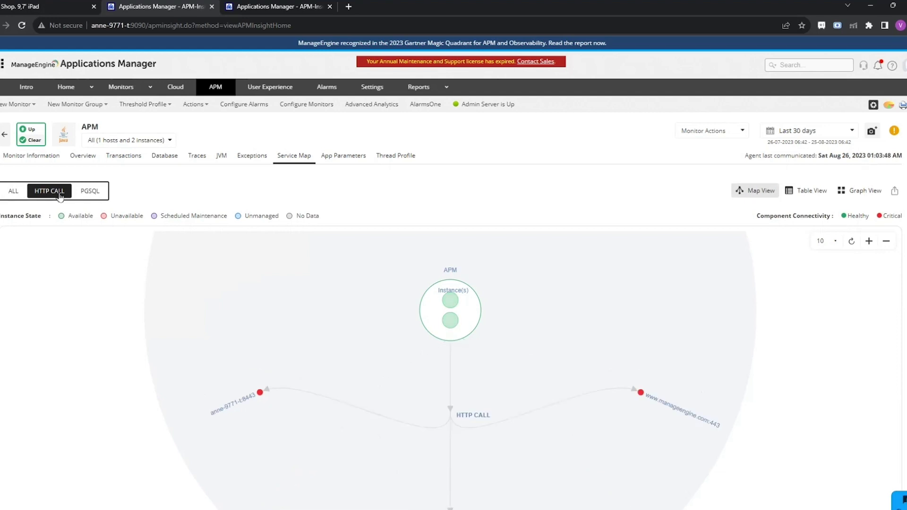
{"action": "left_click", "coordinate": [88, 199]}
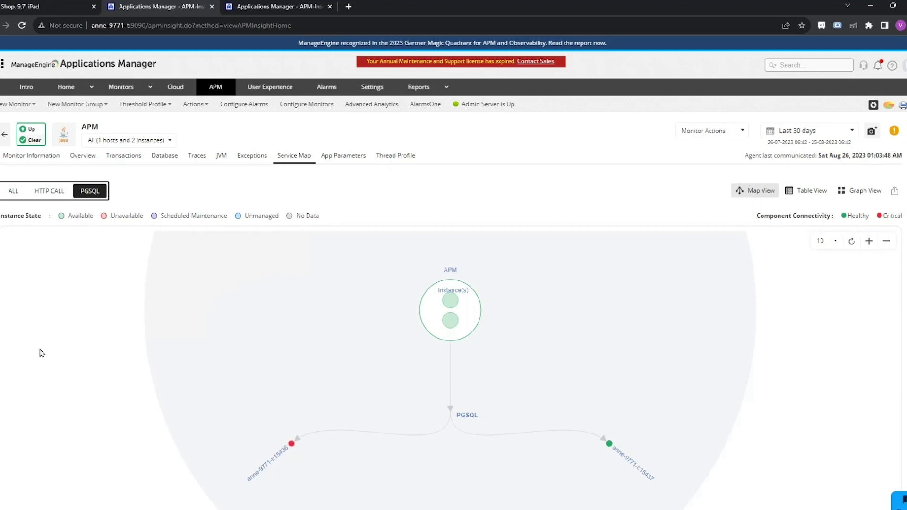
Switch to the Zoho Show presentation and advance to the slide "Leverage AI to detect anomalies and troubleshoot quickly."
{"action": "key", "text": "alt+Tab"}
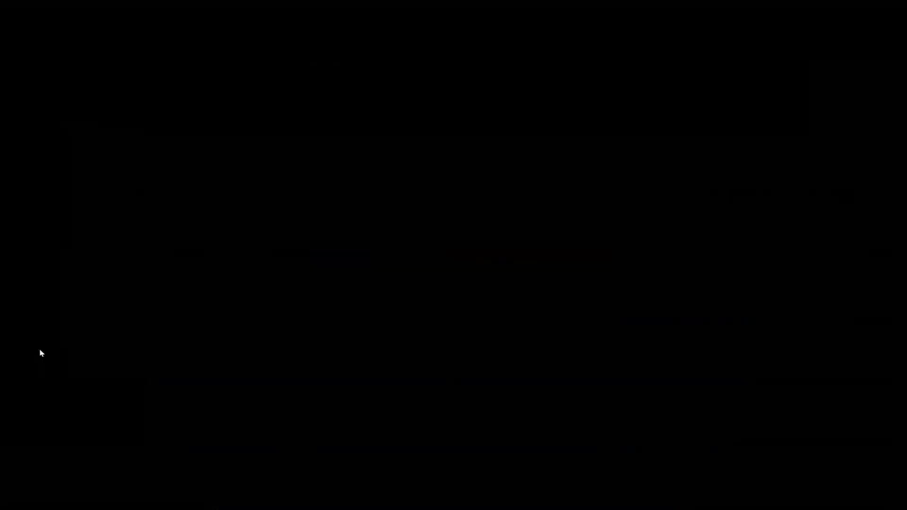
{"action": "key", "text": "Right"}
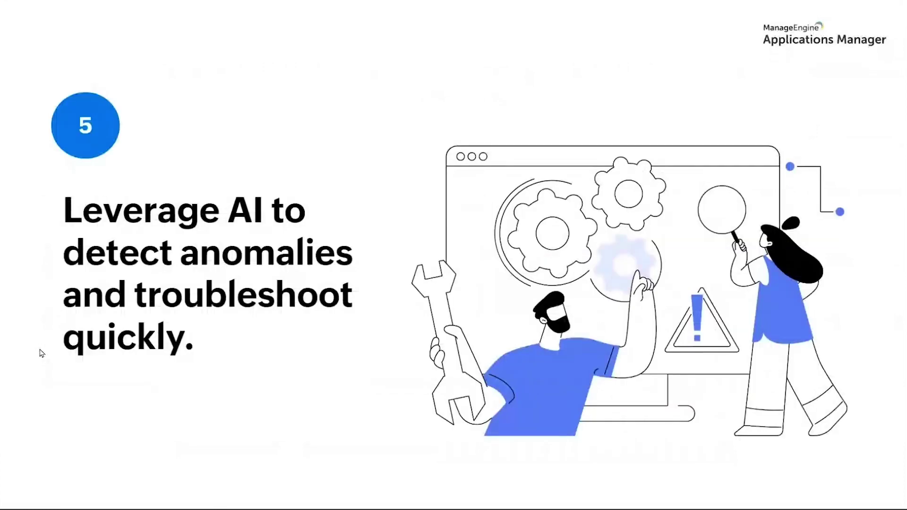
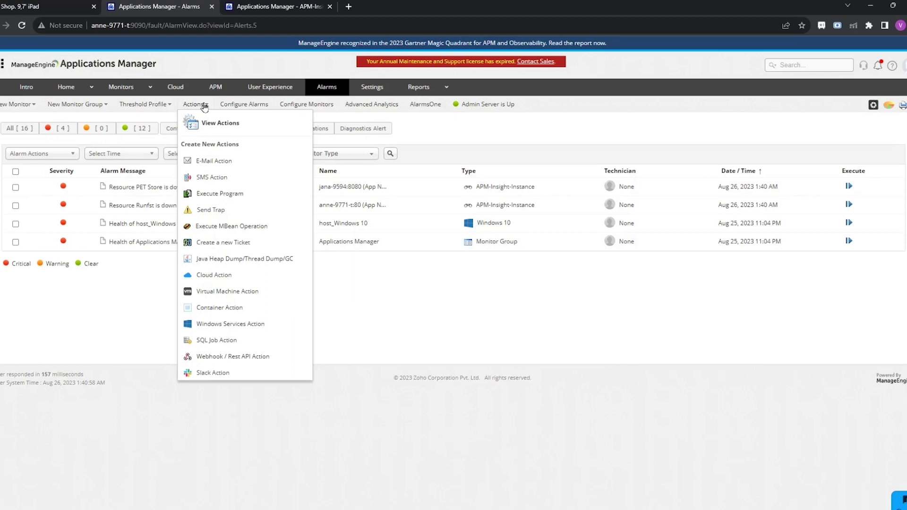
Open a new Execute Program action, enable execution based on business hours, and review the available action types
{"action": "left_click", "coordinate": [247, 200]}
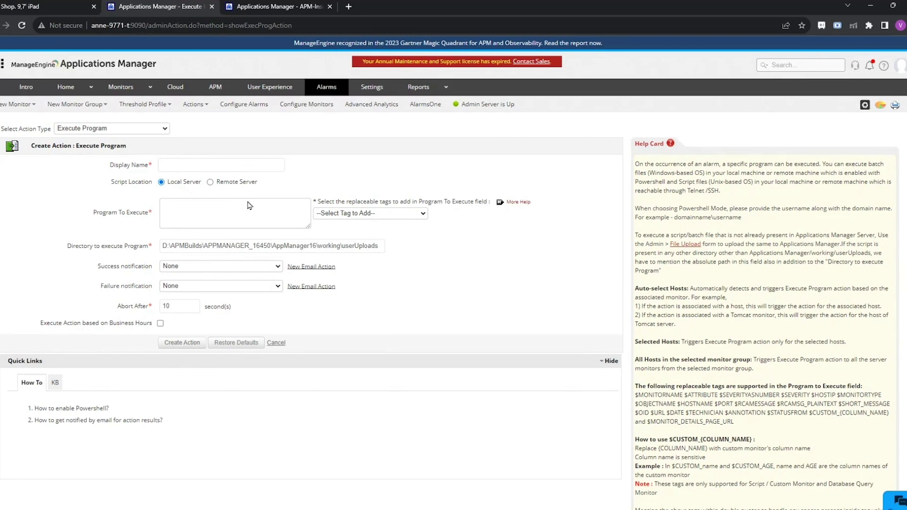
{"action": "left_click", "coordinate": [160, 323]}
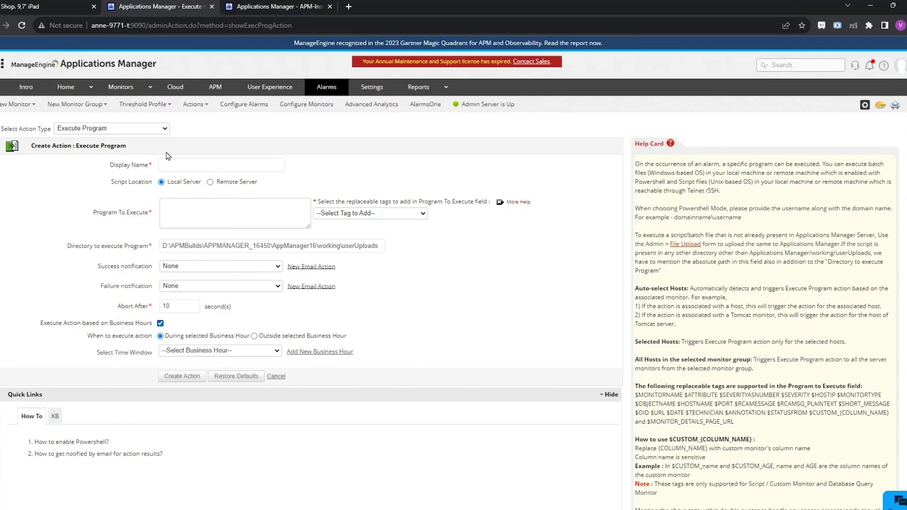
{"action": "left_click", "coordinate": [165, 129]}
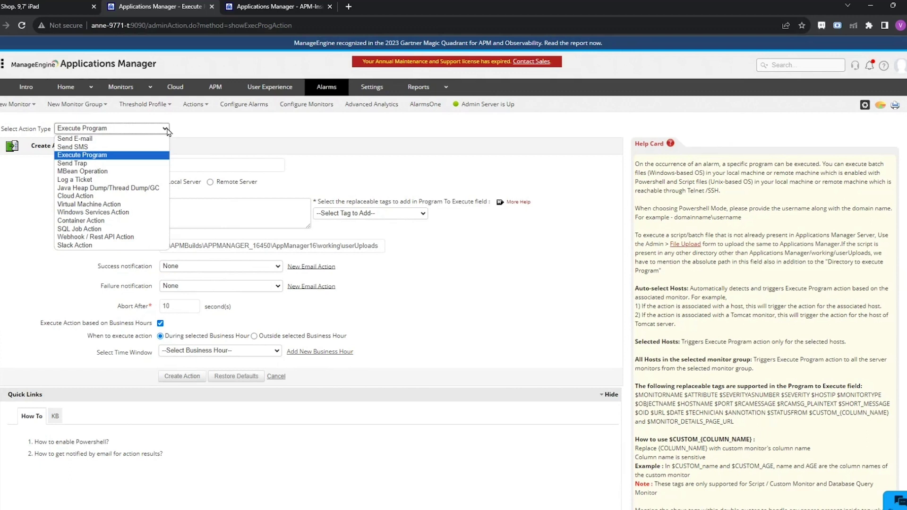
{"action": "left_click", "coordinate": [167, 129]}
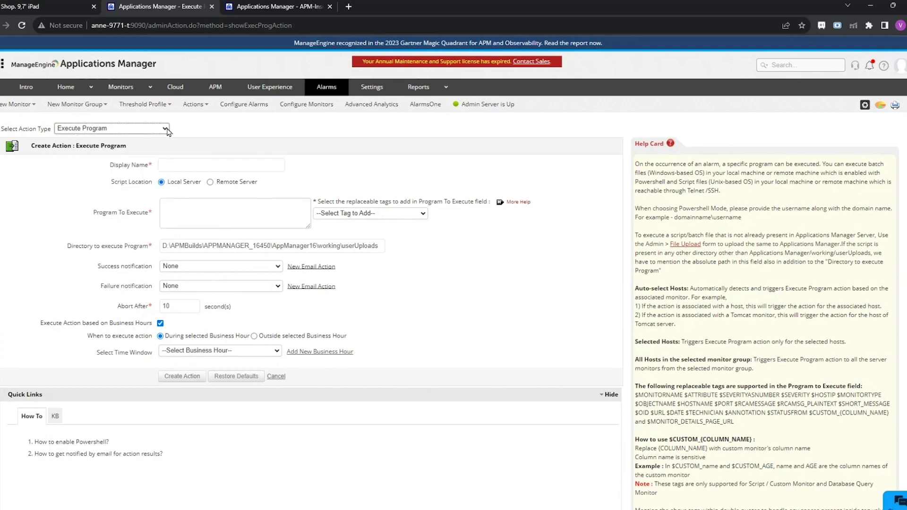
Review the creation forms for threshold, adaptive and anomaly profiles, showing the advanced options of the adaptive profile
{"action": "left_click", "coordinate": [161, 110]}
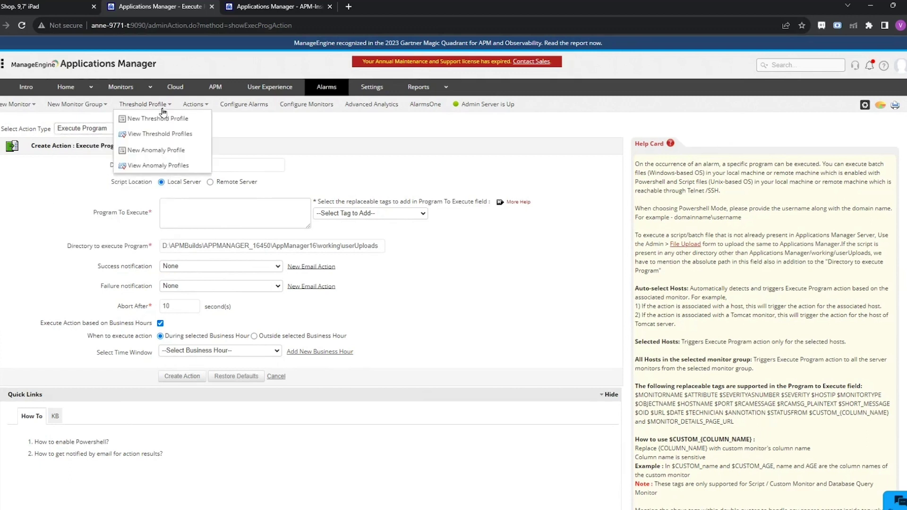
{"action": "left_click", "coordinate": [160, 133]}
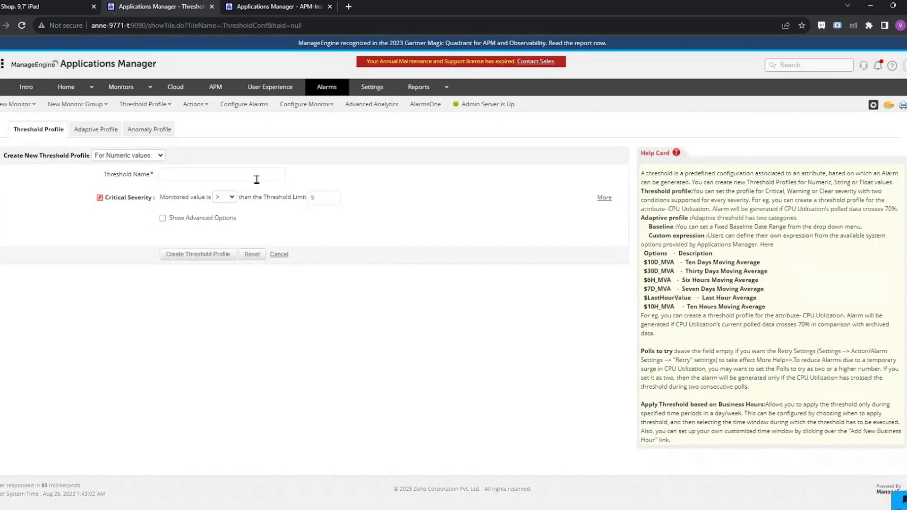
{"action": "left_click", "coordinate": [107, 132]}
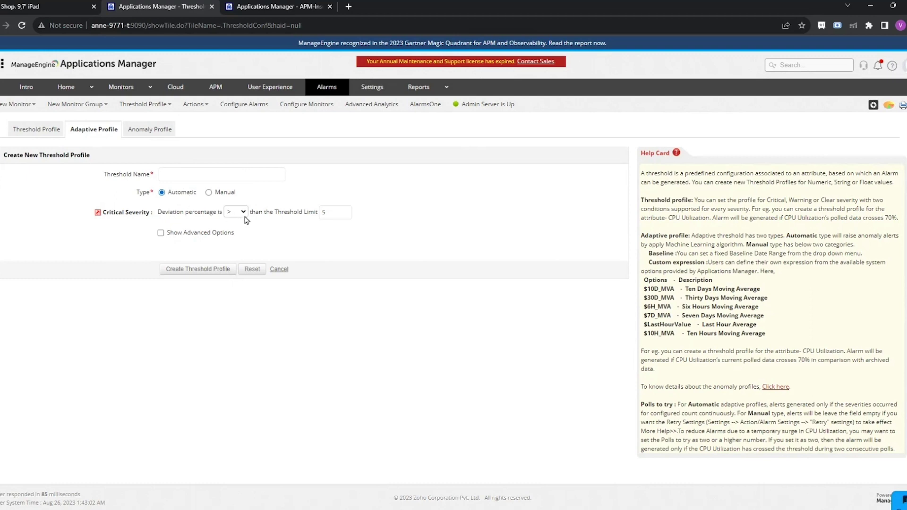
{"action": "left_click", "coordinate": [161, 233]}
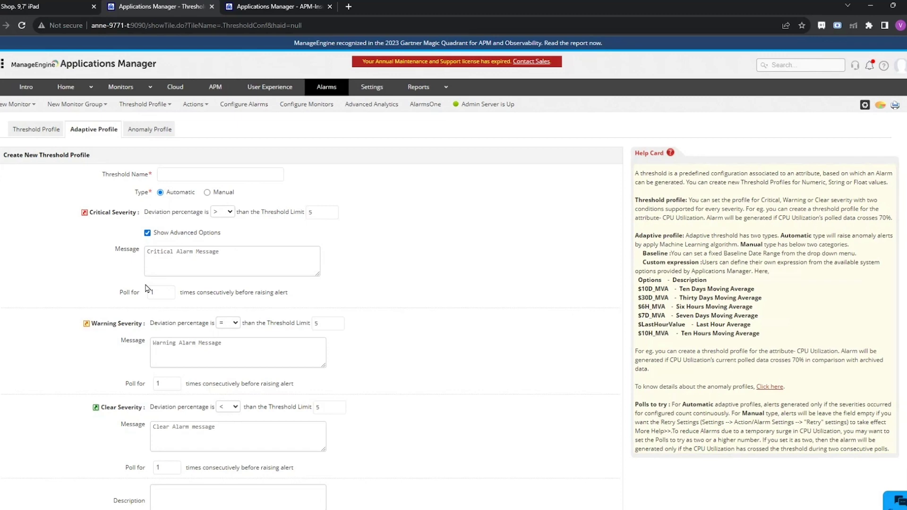
{"action": "left_click", "coordinate": [159, 135]}
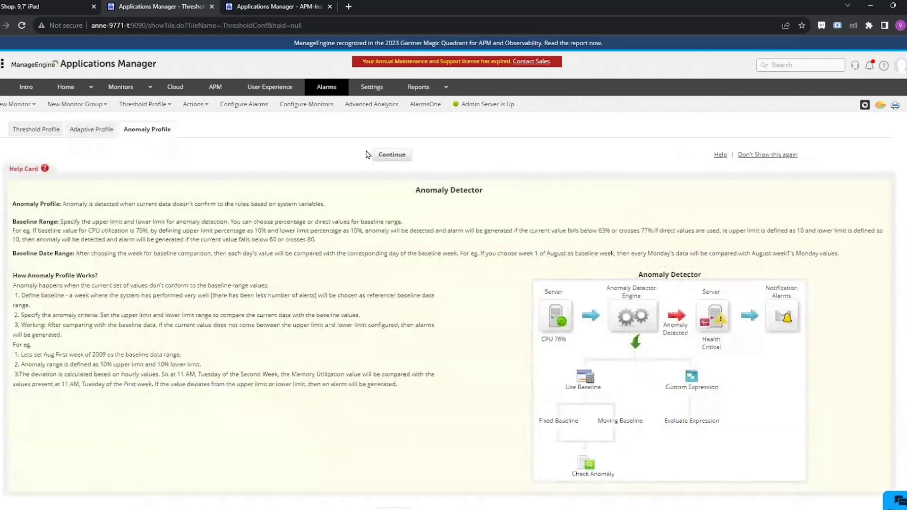
{"action": "left_click", "coordinate": [391, 155]}
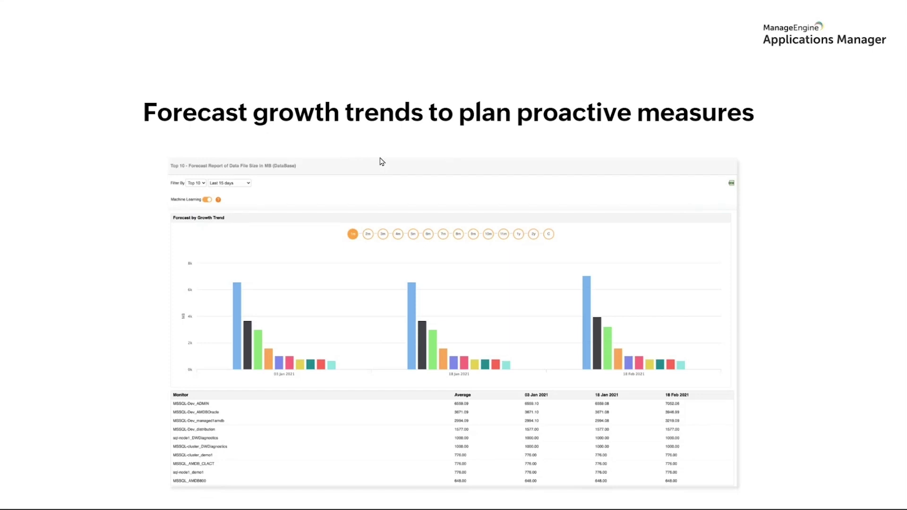
Switch back to Applications Manager and open the Undersized Servers capacity planning report for Windows servers
{"action": "key", "text": "alt+Tab"}
{"action": "key", "text": "alt+Tab"}
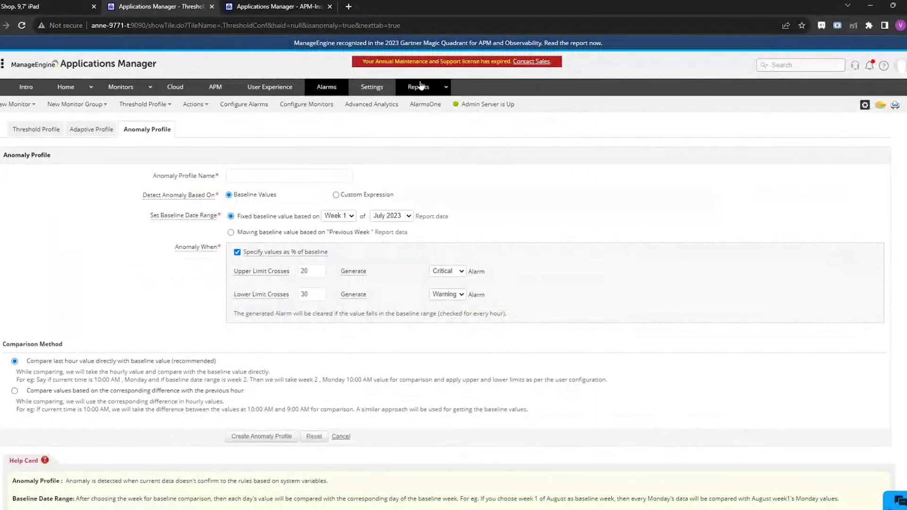
{"action": "left_click", "coordinate": [420, 85]}
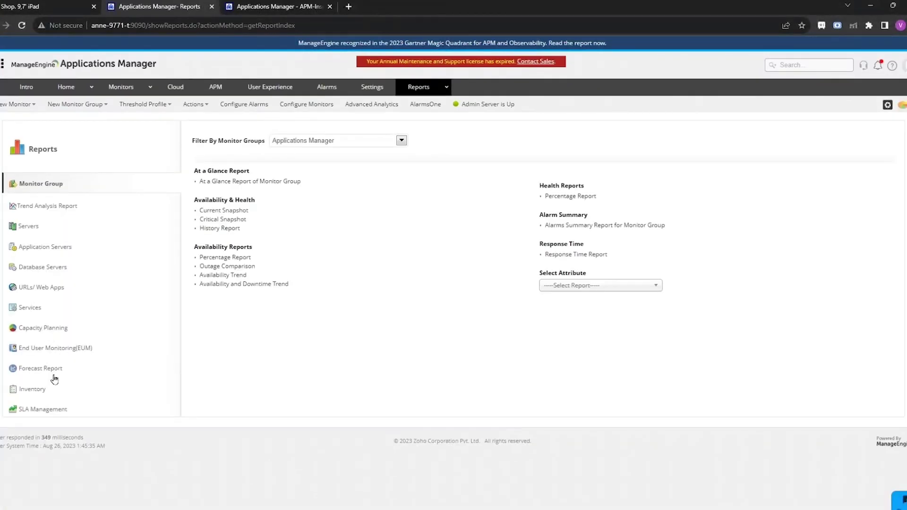
{"action": "left_click", "coordinate": [64, 333]}
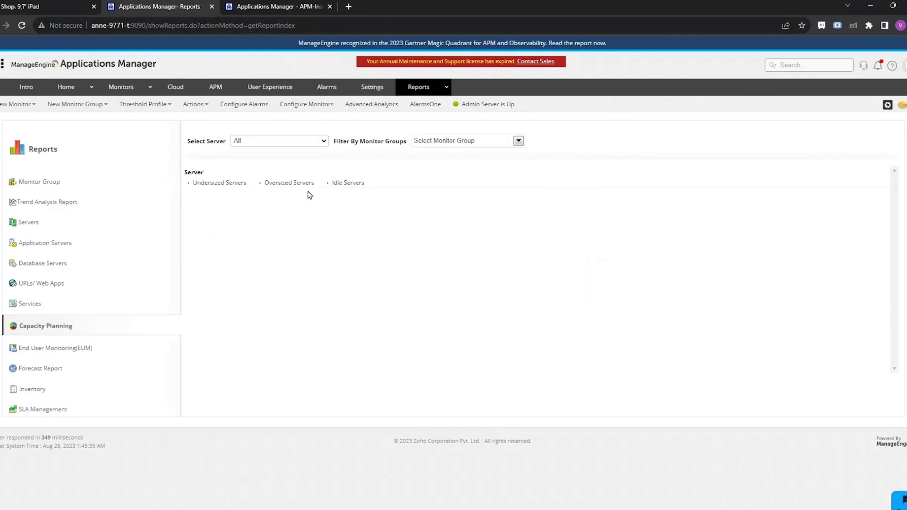
{"action": "left_click", "coordinate": [321, 145]}
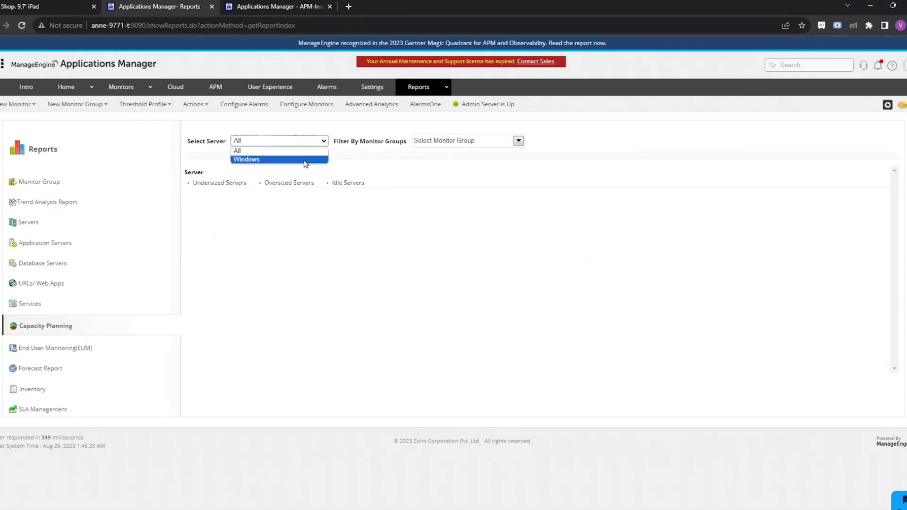
{"action": "left_click", "coordinate": [310, 159]}
{"action": "left_click", "coordinate": [240, 189]}
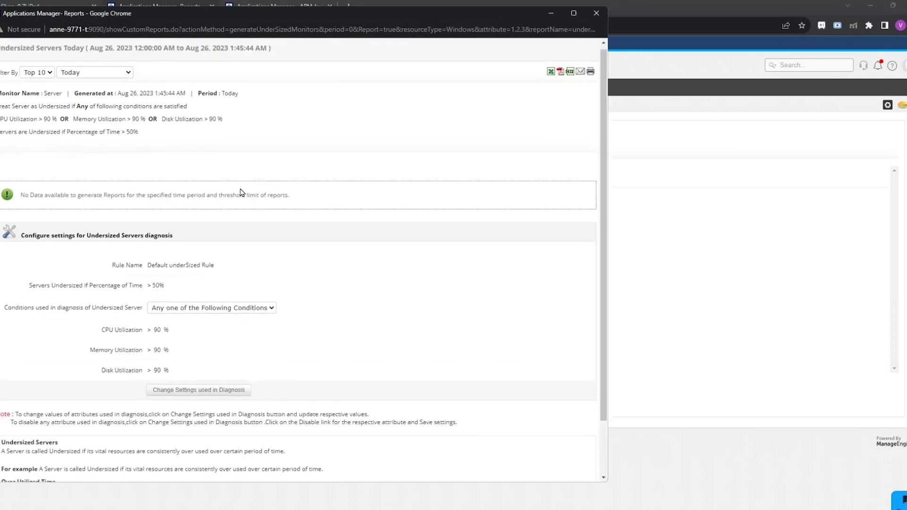
Set the Undersized Servers report period to Last 1 year, review the server's utilization and diagnosis settings, and close the report
{"action": "left_click", "coordinate": [127, 73]}
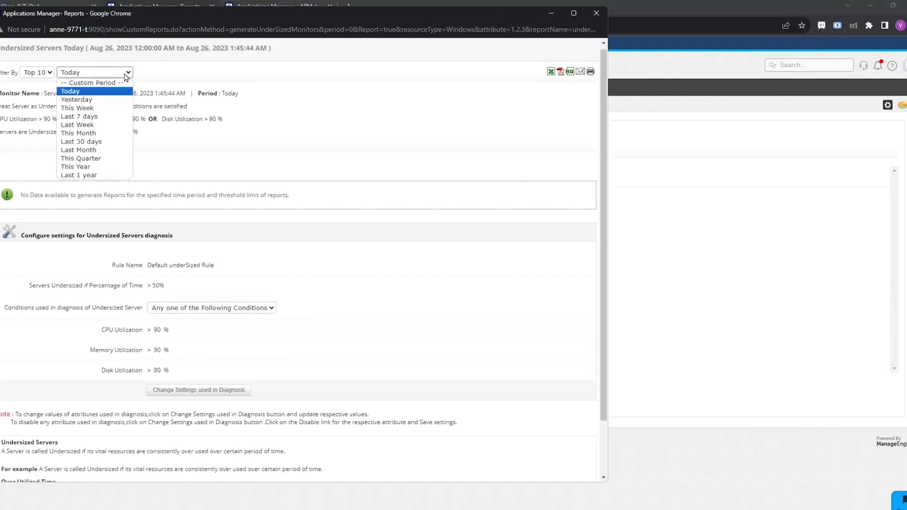
{"action": "left_click", "coordinate": [94, 176]}
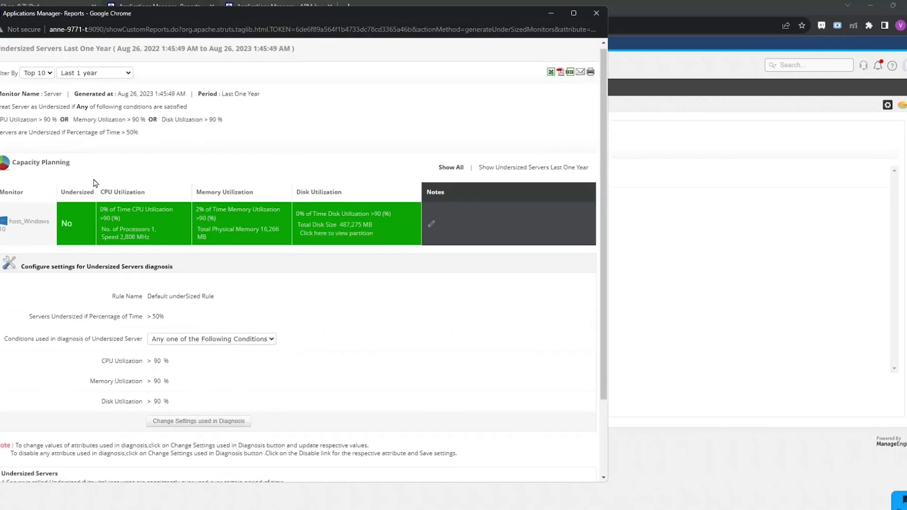
{"action": "scroll", "coordinate": [94, 184], "scroll_direction": "down", "scroll_amount": 1}
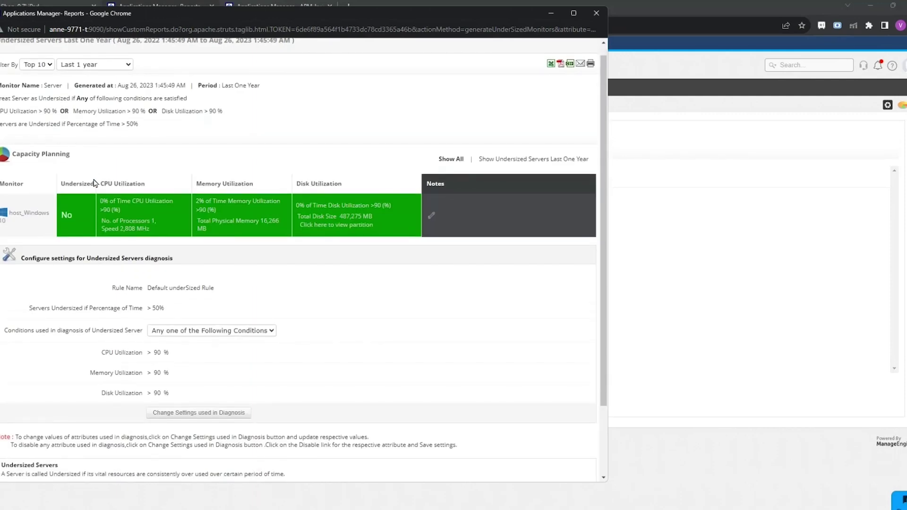
{"action": "scroll", "coordinate": [95, 183], "scroll_direction": "down", "scroll_amount": 3}
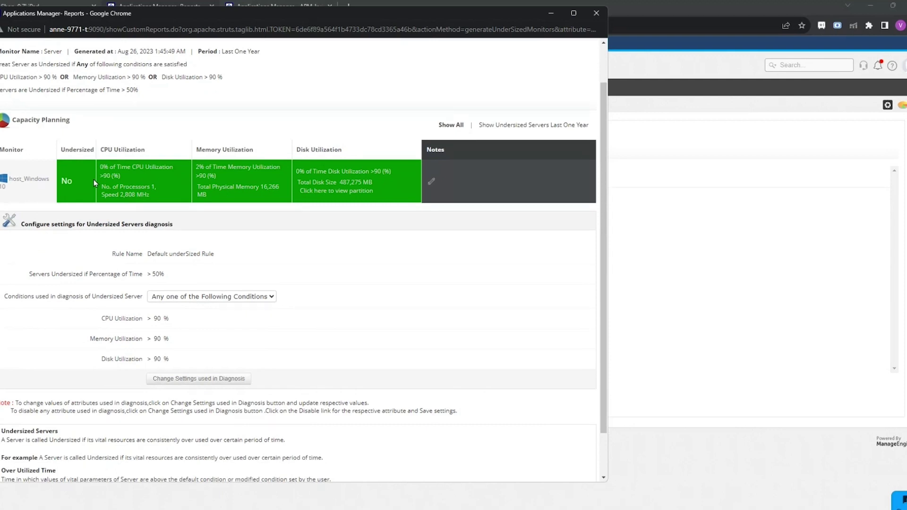
{"action": "left_click", "coordinate": [594, 18]}
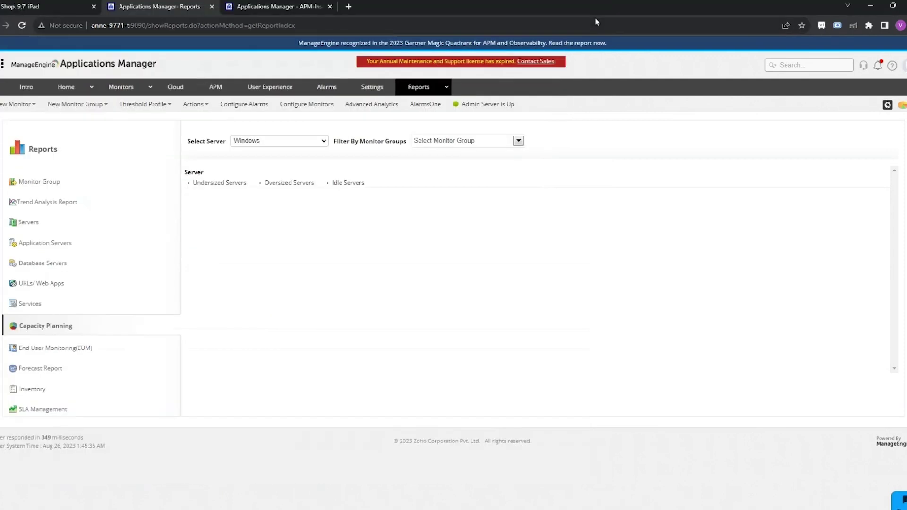
In the forecast reports, choose the Application Servers monitor type and open the Forecast Report of Disk Utilization of Servers
{"action": "left_click", "coordinate": [91, 371]}
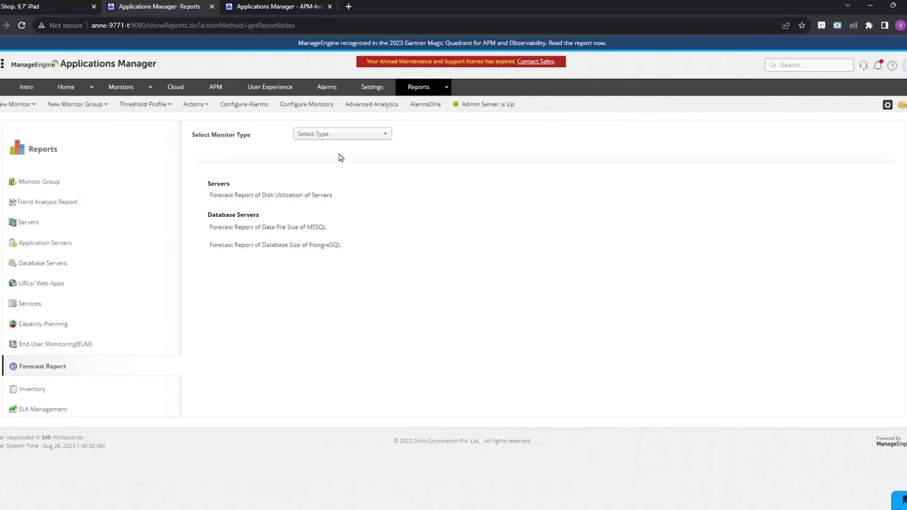
{"action": "left_click", "coordinate": [358, 135]}
{"action": "left_click", "coordinate": [347, 174]}
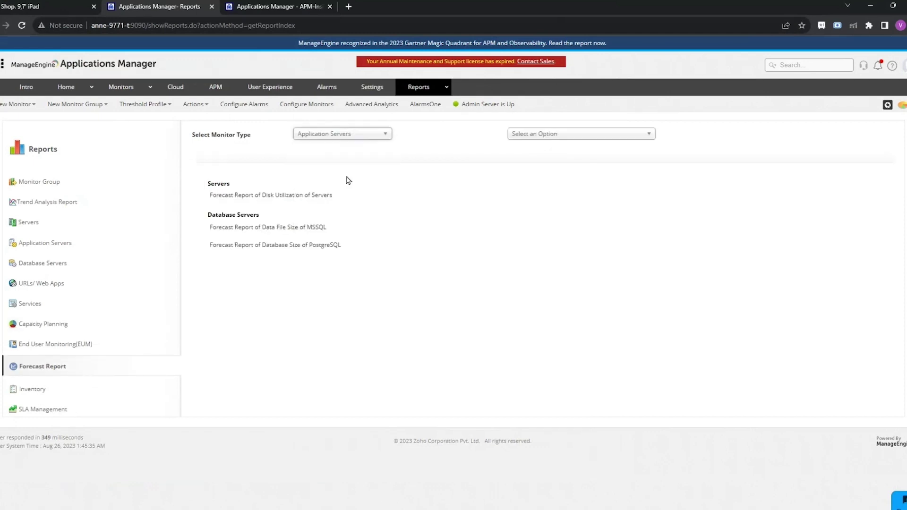
{"action": "left_click", "coordinate": [317, 197]}
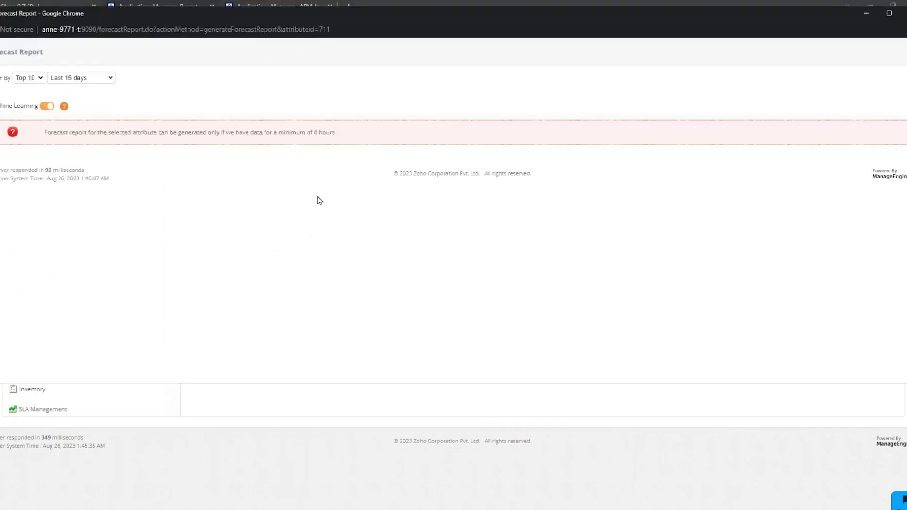
Set the disk utilization forecast period to Last 1 year, review the growth charts and monitor table, and close the report
{"action": "left_click", "coordinate": [108, 80]}
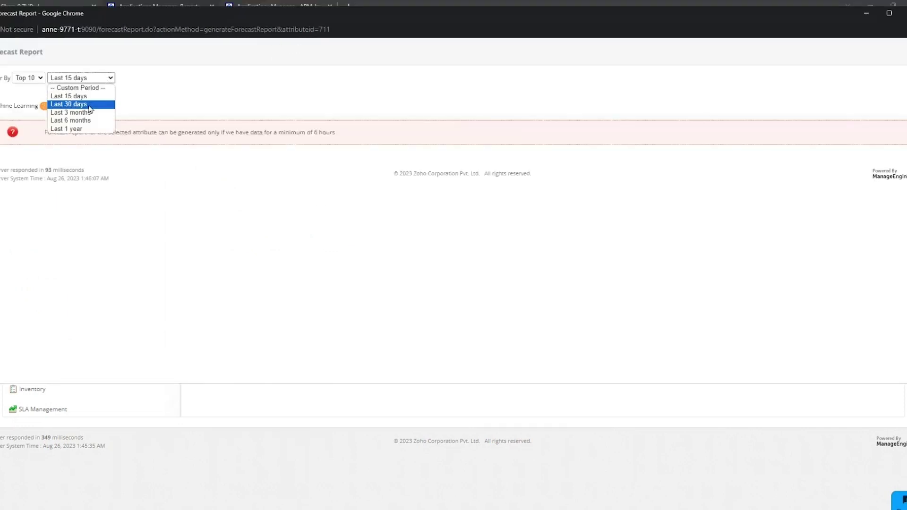
{"action": "left_click", "coordinate": [87, 129]}
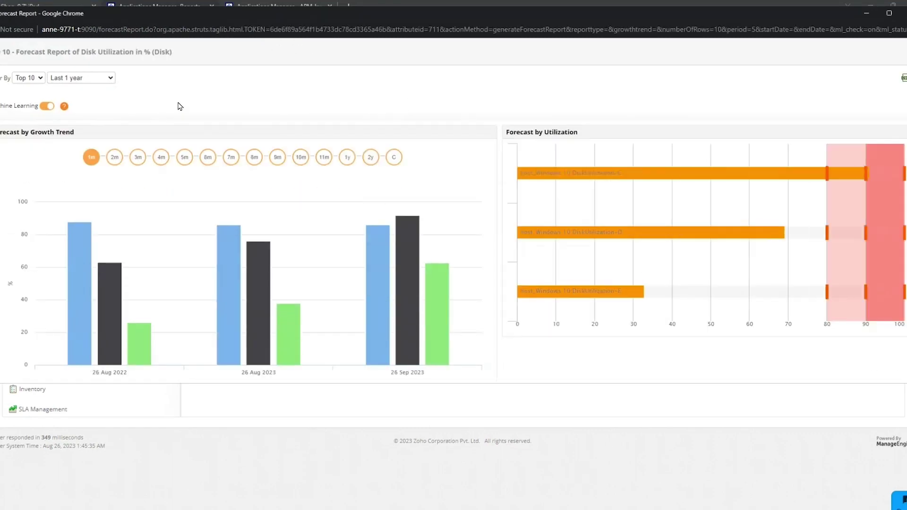
{"action": "scroll", "coordinate": [179, 105], "scroll_direction": "down", "scroll_amount": 1}
{"action": "scroll", "coordinate": [179, 105], "scroll_direction": "down", "scroll_amount": 2}
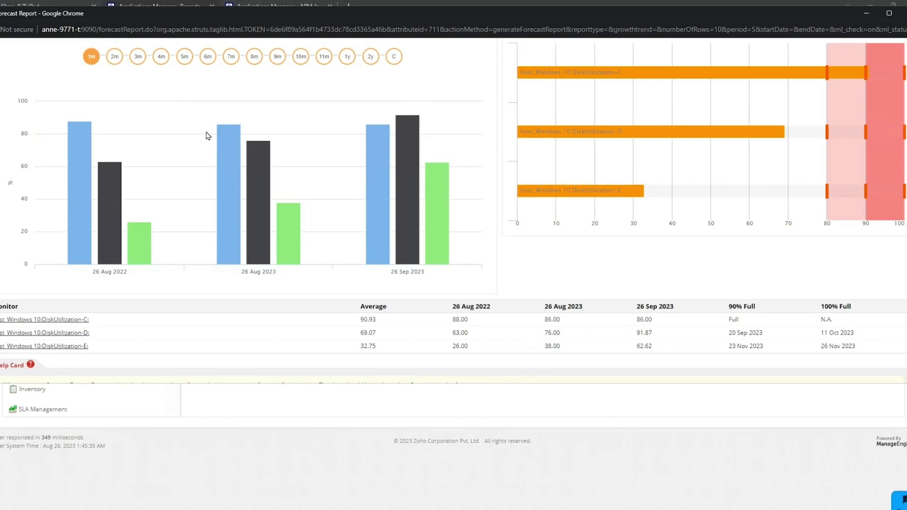
{"action": "scroll", "coordinate": [208, 135], "scroll_direction": "up", "scroll_amount": 2}
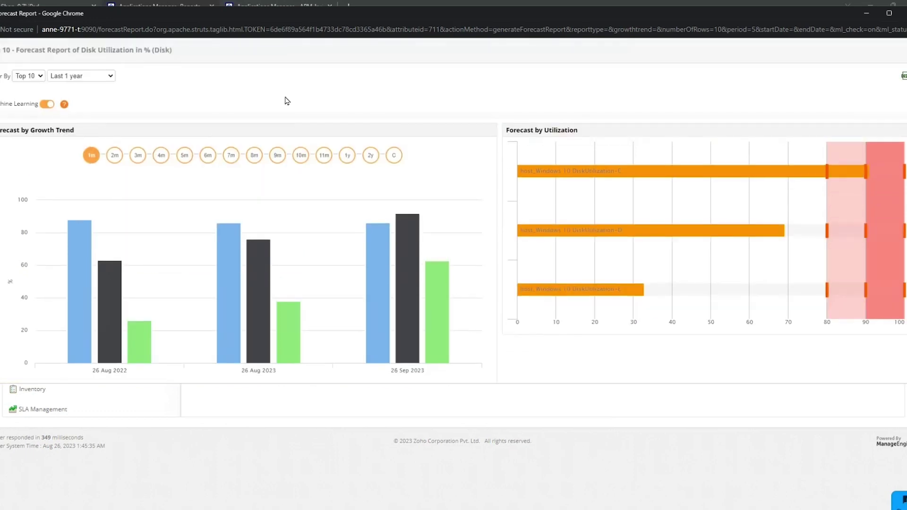
{"action": "left_click", "coordinate": [904, 16]}
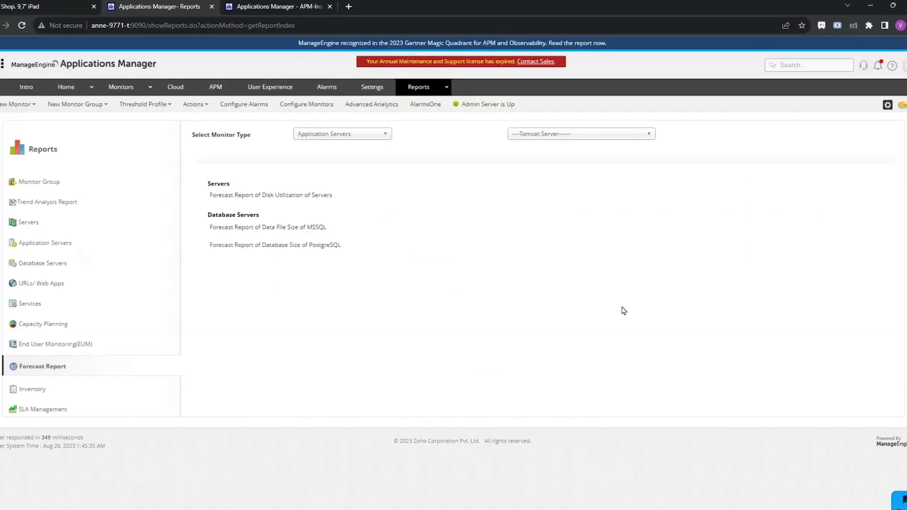
Switch to the Zoho Show presentation and advance to the slide "Observability platform."
{"action": "key", "text": "super"}
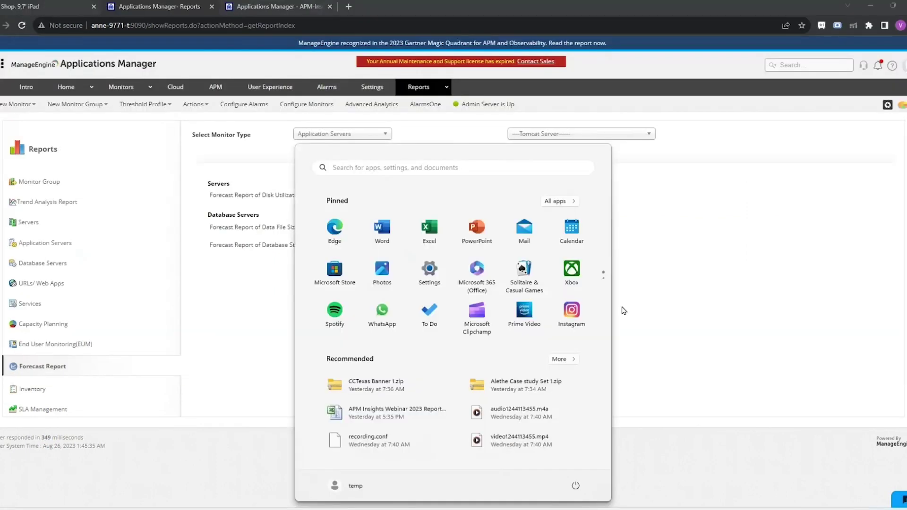
{"action": "key", "text": "super"}
{"action": "key", "text": "alt+Tab"}
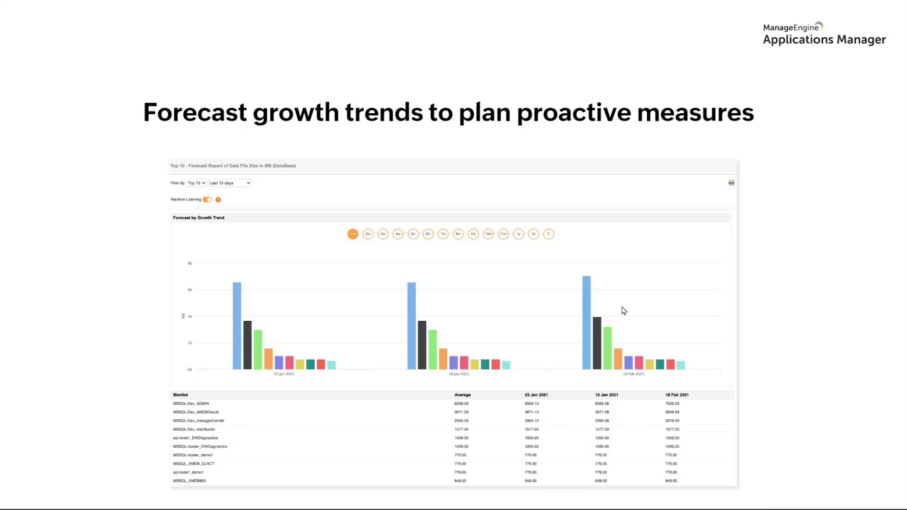
{"action": "key", "text": "Right"}
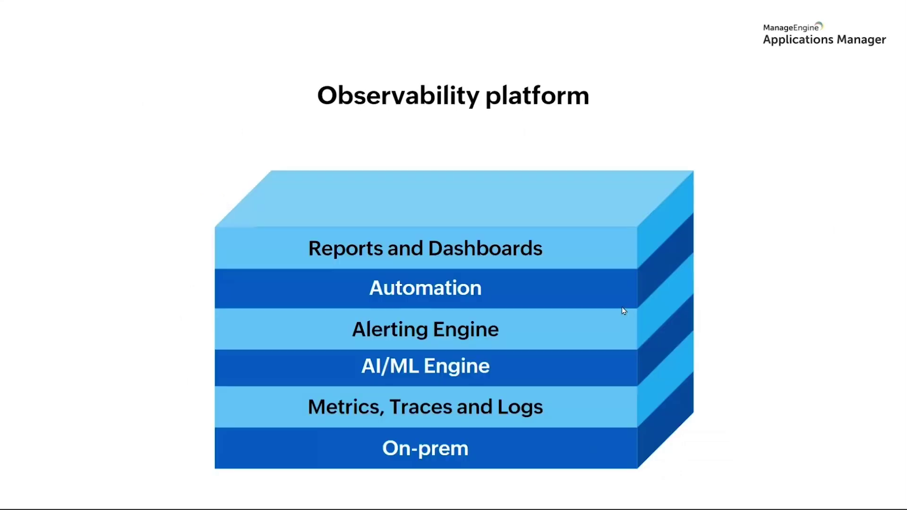